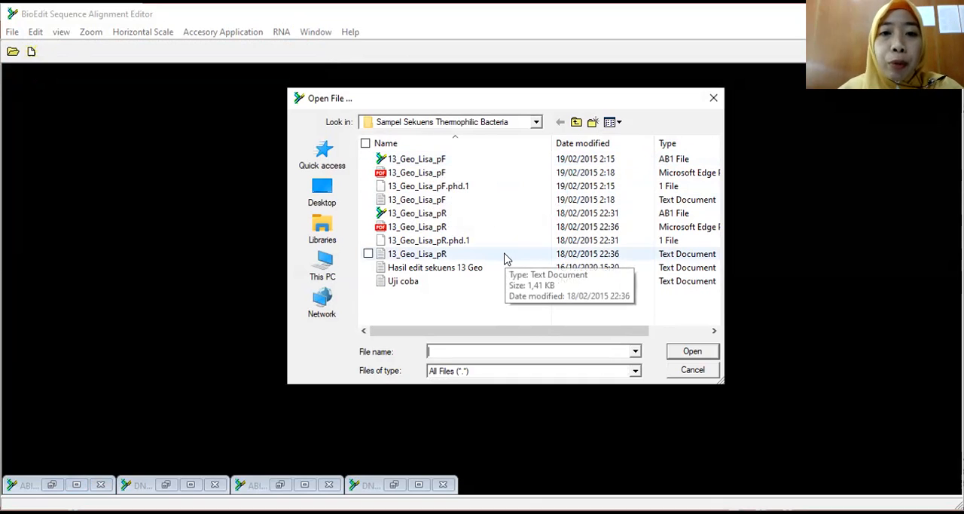
Step: Open the 13_Geo_Lisa_pF AB1 file and move its chromatogram window up, just below the DNA sequence window's title bar
{"action": "left_click", "coordinate": [433, 160]}
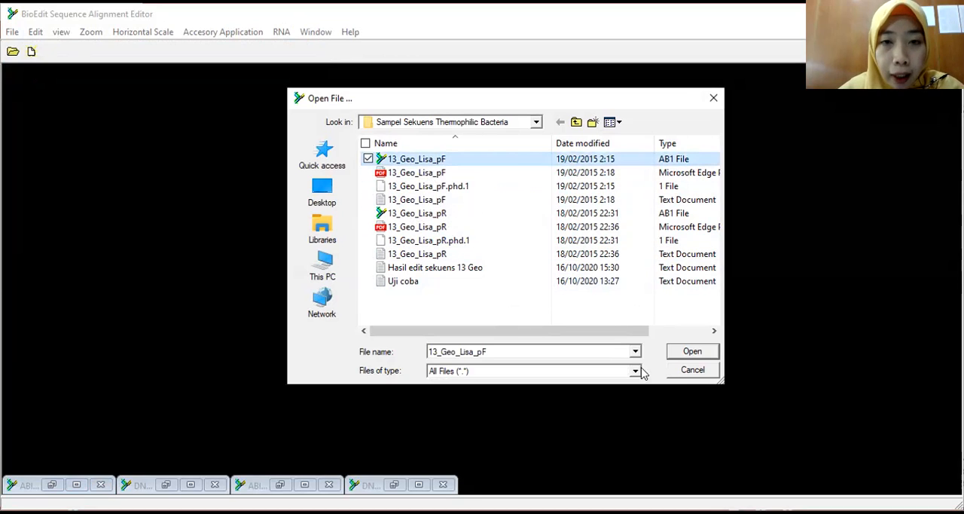
{"action": "left_click", "coordinate": [692, 352]}
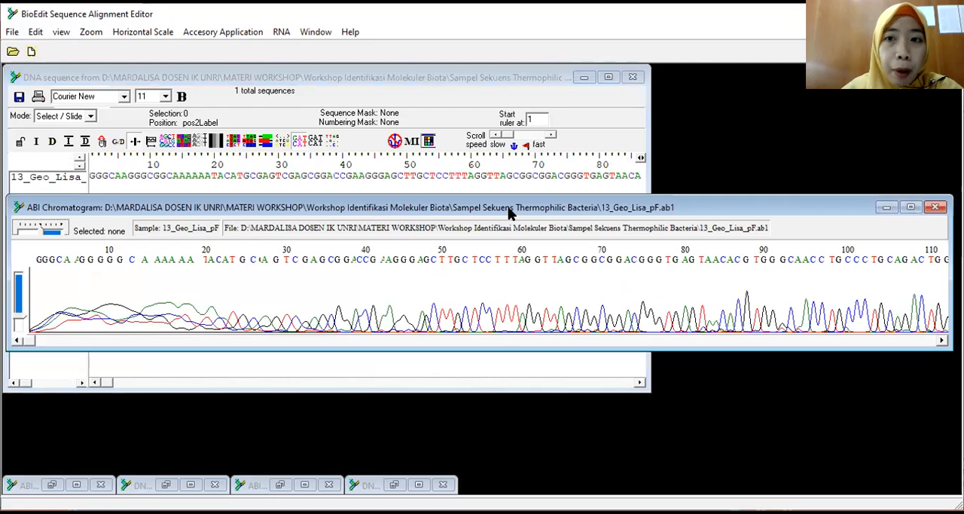
{"action": "left_click_drag", "start_coordinate": [510, 213], "coordinate": [507, 87]}
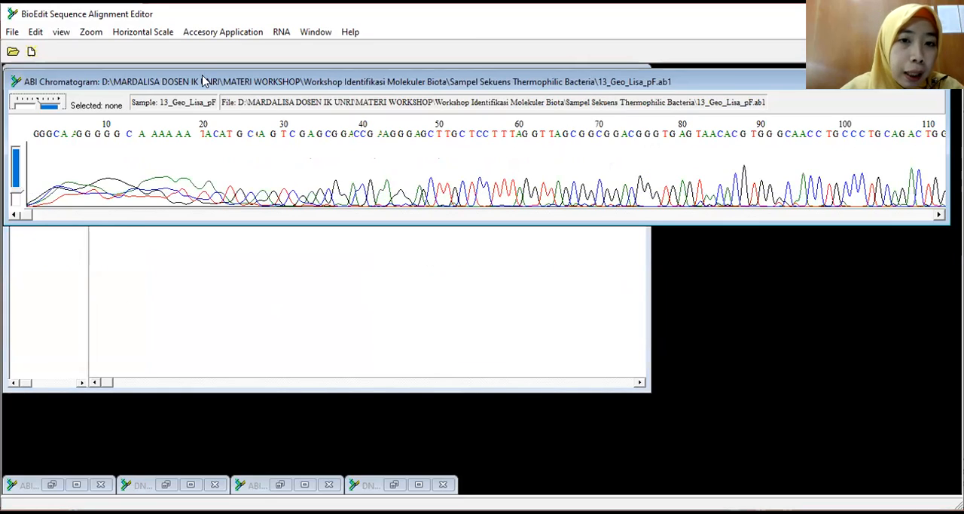
{"action": "left_click_drag", "start_coordinate": [204, 81], "coordinate": [202, 95]}
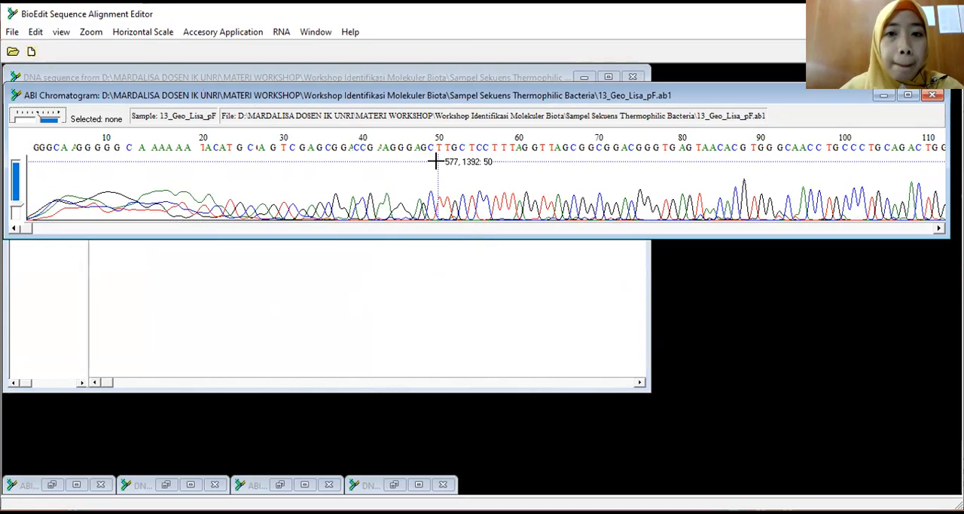
Step: Increase the vertical scale of the 13_Geo_Lisa_pF peaks and inspect the trace quality toward the end of the read
{"action": "left_click", "coordinate": [18, 209]}
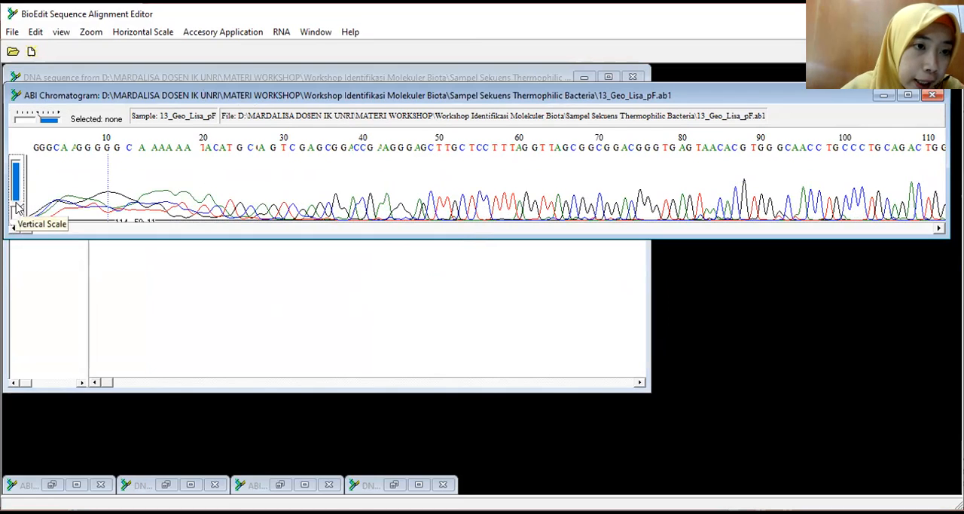
{"action": "mouse_move", "coordinate": [18, 209]}
{"action": "left_mouse_down"}
{"action": "mouse_move", "coordinate": [21, 193]}
{"action": "mouse_move", "coordinate": [23, 201]}
{"action": "left_mouse_up"}
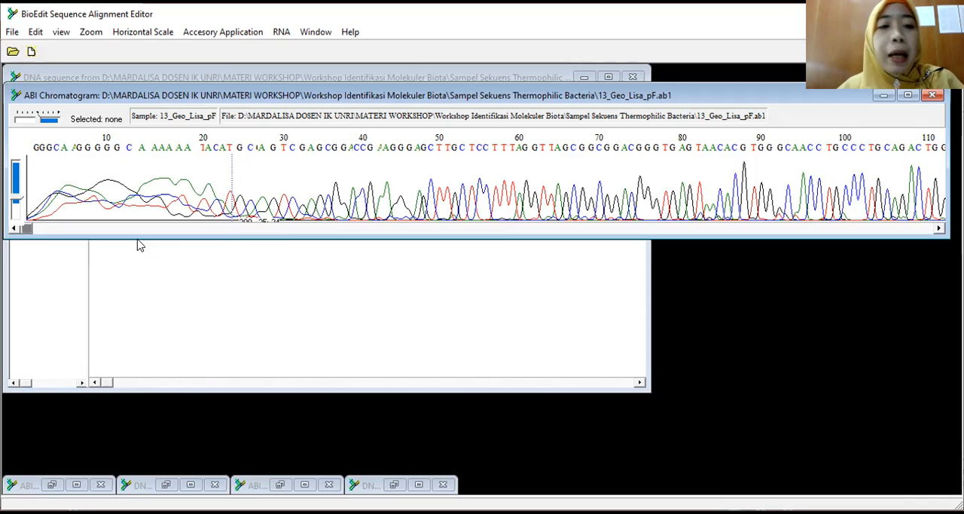
{"action": "left_click_drag", "start_coordinate": [30, 228], "coordinate": [928, 228]}
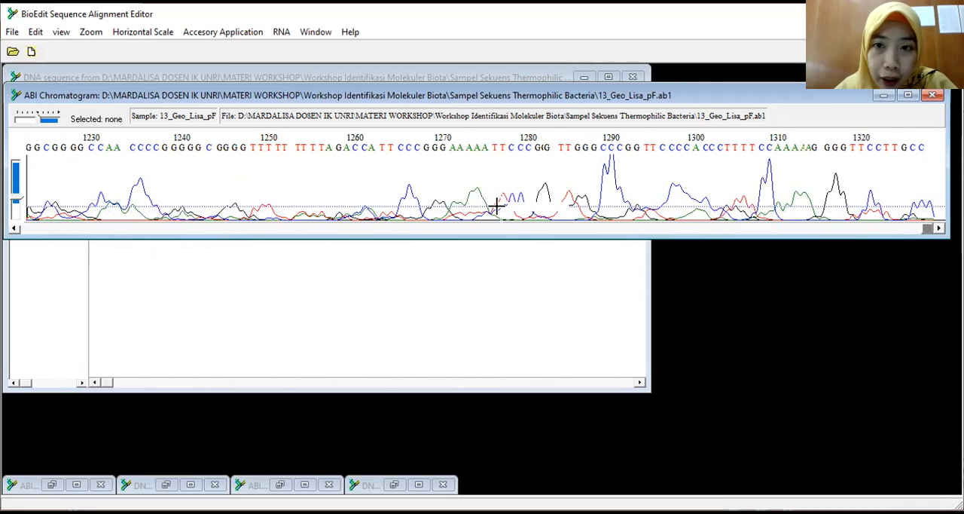
{"action": "left_click_drag", "start_coordinate": [930, 230], "coordinate": [761, 236]}
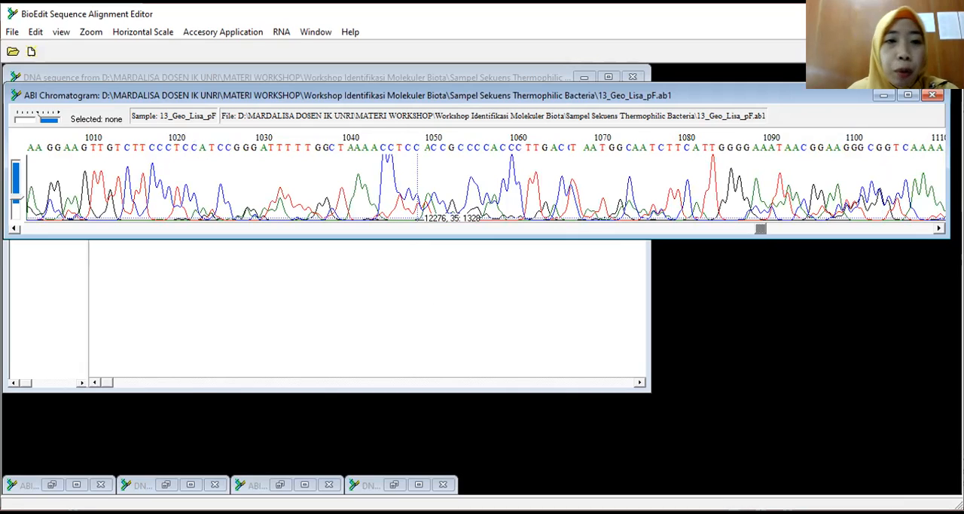
{"action": "left_click_drag", "start_coordinate": [253, 96], "coordinate": [267, 97]}
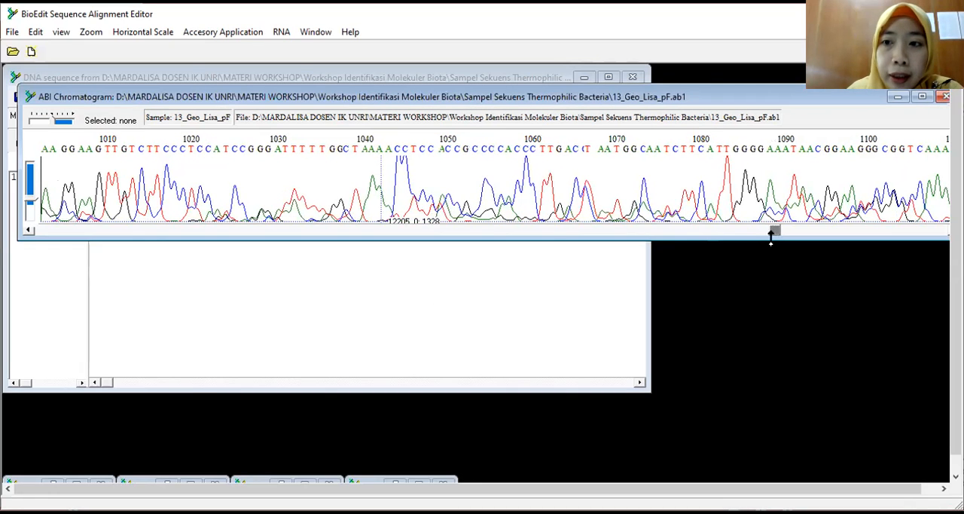
{"action": "mouse_move", "coordinate": [775, 229]}
{"action": "left_mouse_down"}
{"action": "mouse_move", "coordinate": [409, 246]}
{"action": "mouse_move", "coordinate": [43, 230]}
{"action": "left_mouse_up"}
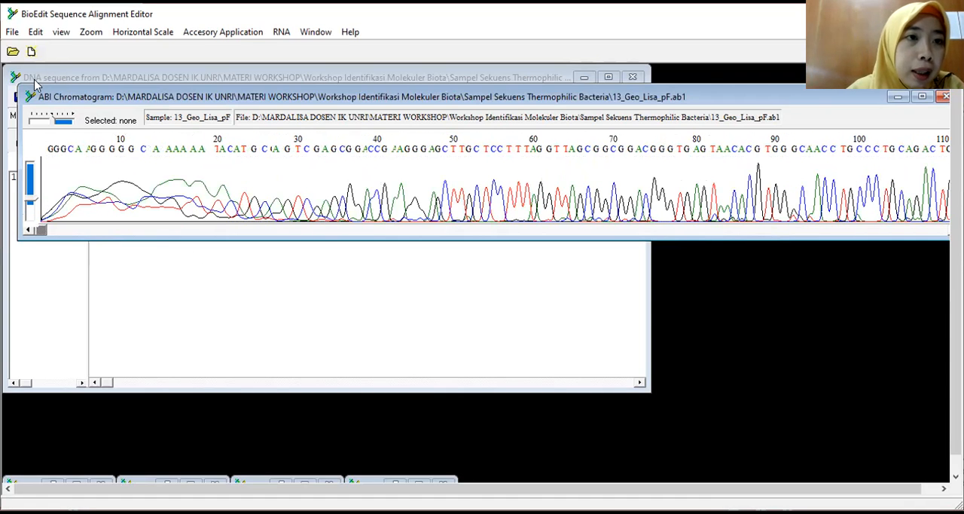
Step: Copy the 13_Geo_Lisa_pF sequence as raw text and paste it into the blank Microsoft Word document
{"action": "left_click", "coordinate": [37, 33]}
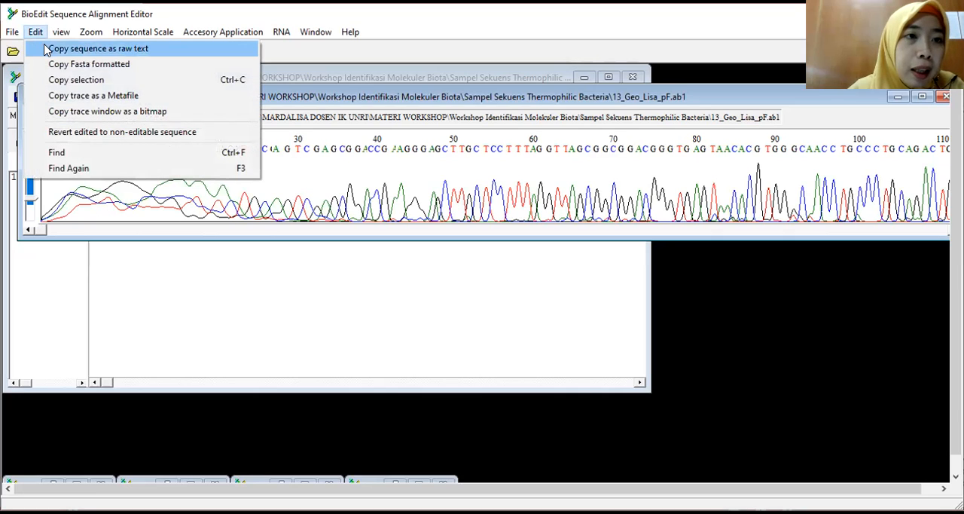
{"action": "left_click", "coordinate": [45, 49]}
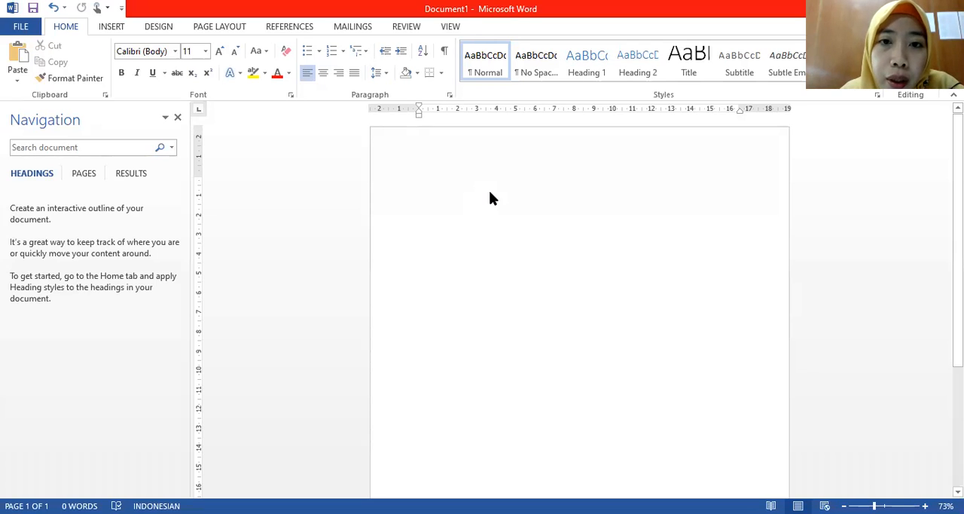
{"action": "right_click", "coordinate": [443, 178]}
{"action": "left_click", "coordinate": [477, 240]}
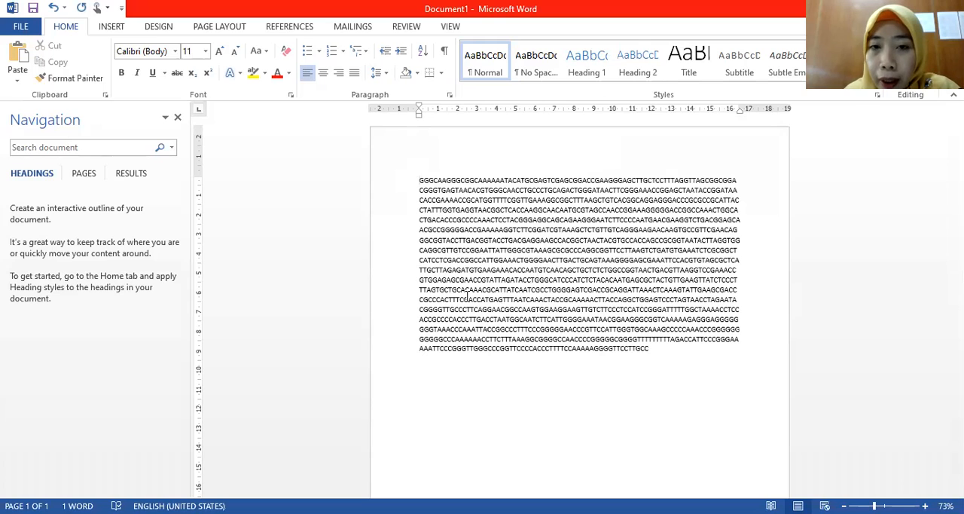
Step: Add the FASTA header line >13_Geo_Lisa_pF above the pasted sequence
{"action": "key", "text": "Return"}
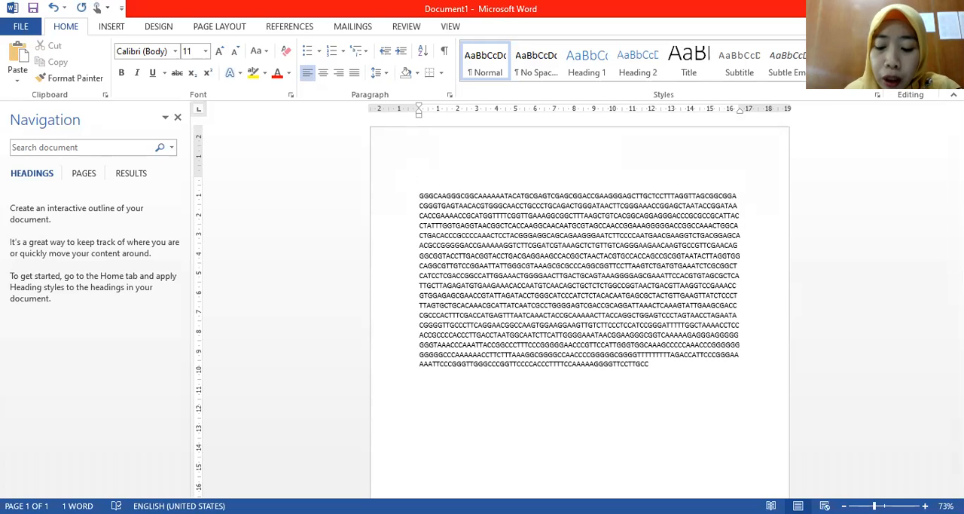
{"action": "type", "text": ">"}
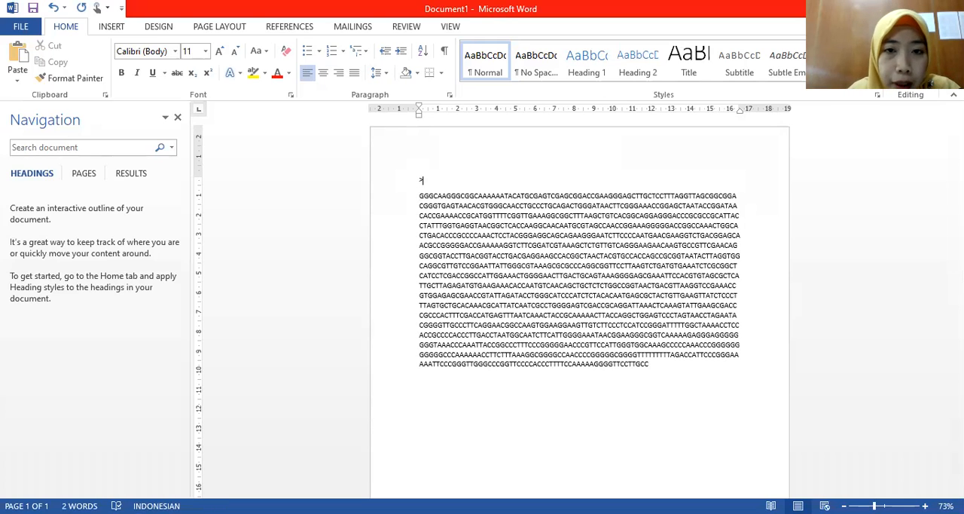
{"action": "type", "text": "13_G"}
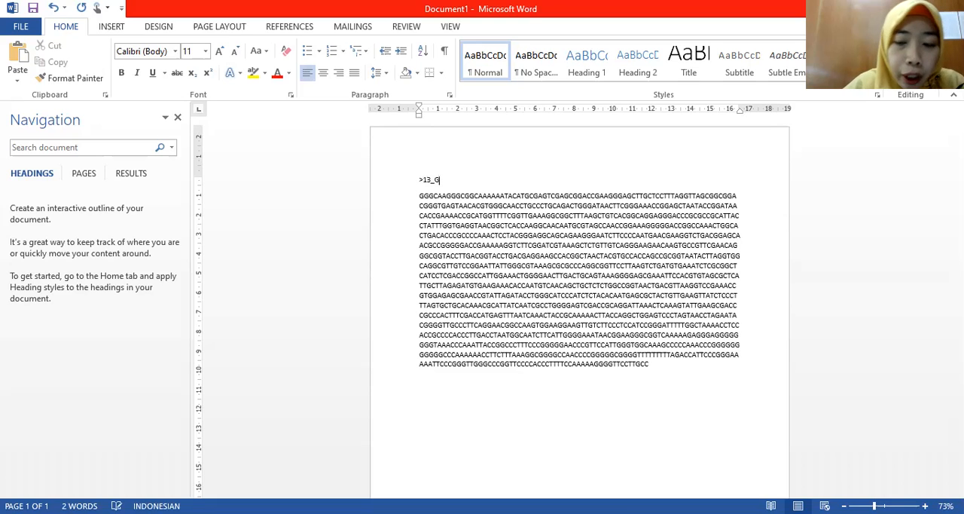
{"action": "type", "text": "eo_Lite"}
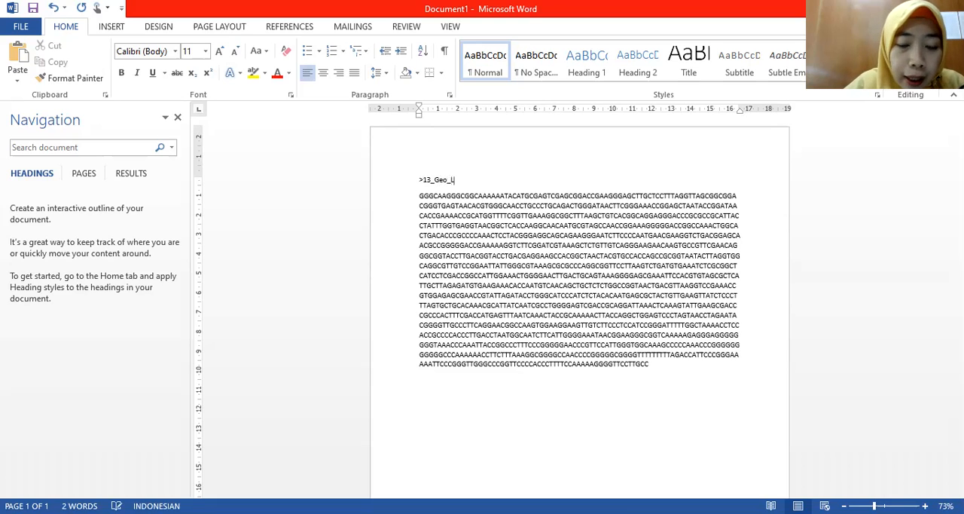
{"action": "key", "text": "BackSpace"}
{"action": "key", "text": "BackSpace"}
{"action": "type", "text": "sa_pF"}
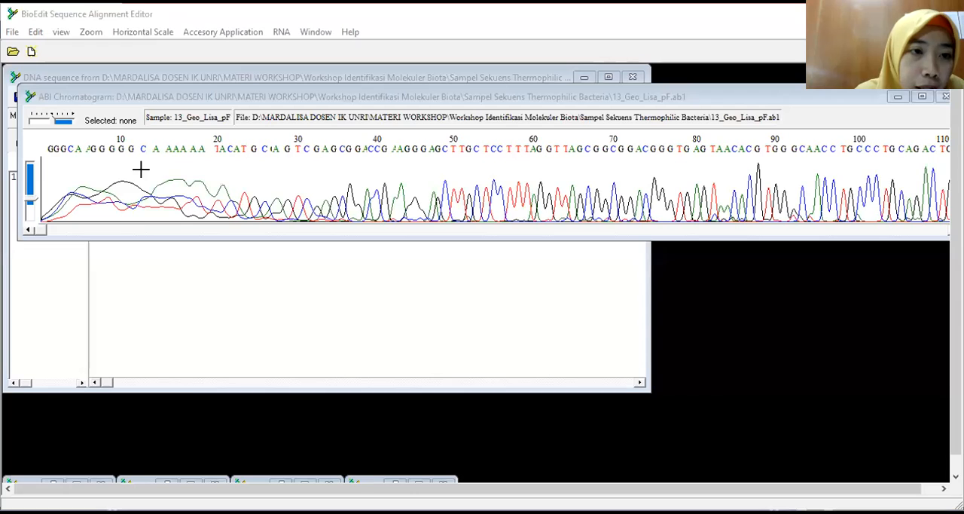
Step: Take the noisy starting bases GGGCAAGGGCGGCAAAAAATACA from the BioEdit trace, find them in the Word sequence and delete them
{"action": "left_click_drag", "start_coordinate": [48, 151], "coordinate": [241, 158]}
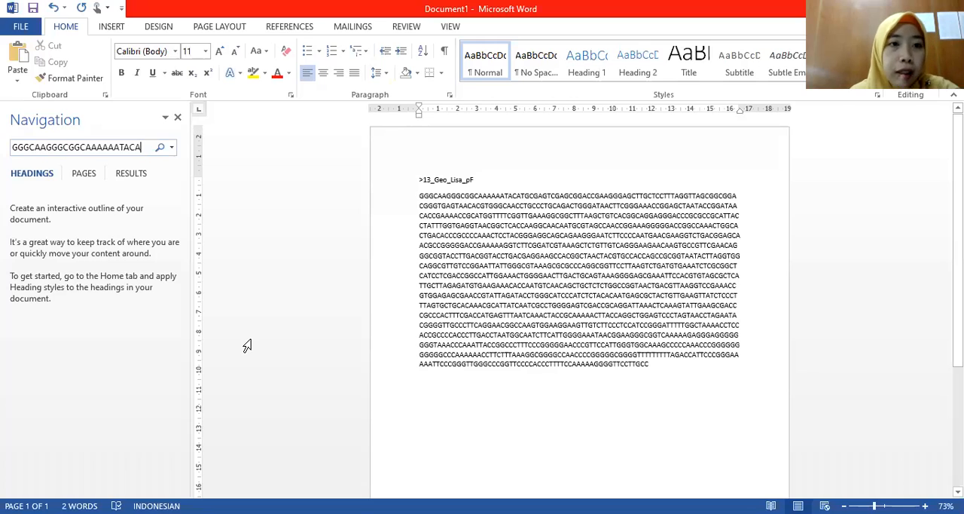
{"action": "key", "text": "Return"}
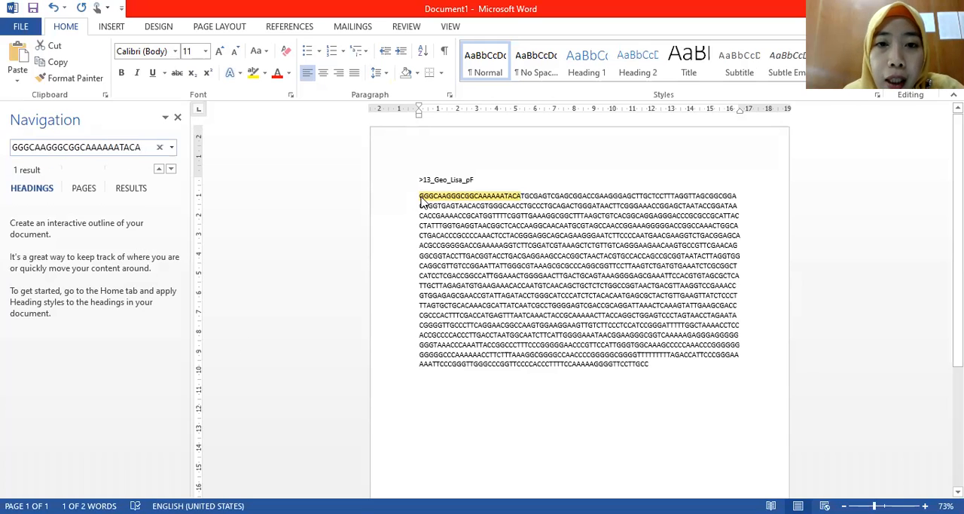
{"action": "left_click_drag", "start_coordinate": [420, 198], "coordinate": [522, 199]}
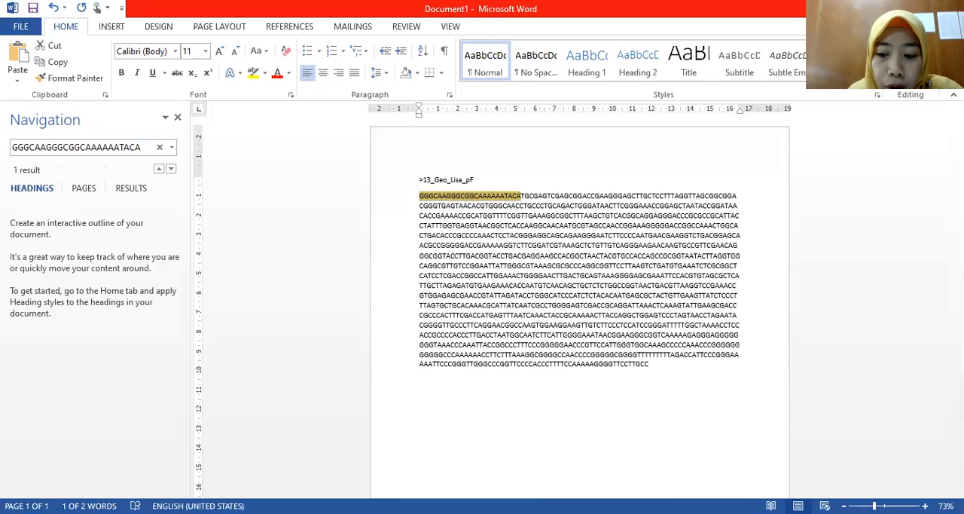
{"action": "key", "text": "Delete"}
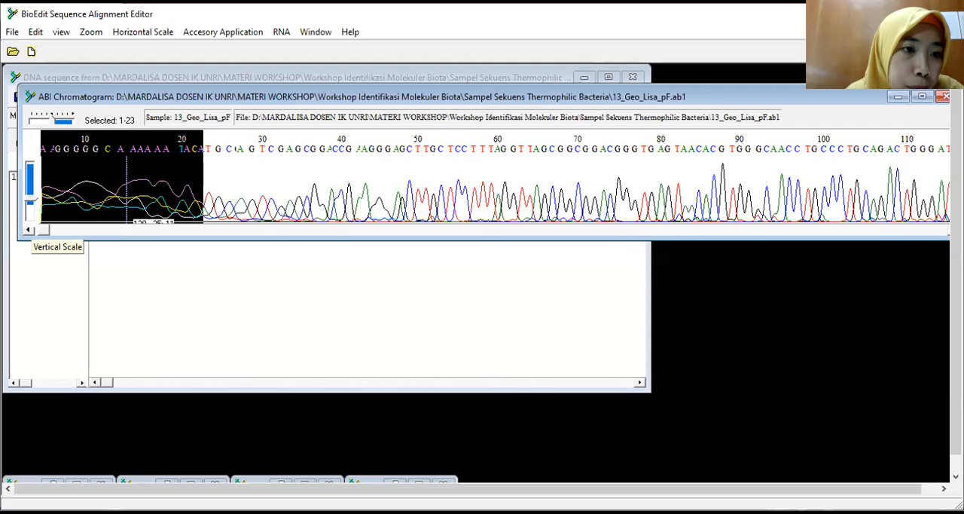
Step: Select bases 1001 to 1327 in the BioEdit trace, find where they start in the Word sequence and delete everything from GGAAGGAAG onward
{"action": "left_click_drag", "start_coordinate": [46, 229], "coordinate": [740, 235]}
{"action": "left_click", "coordinate": [361, 203]}
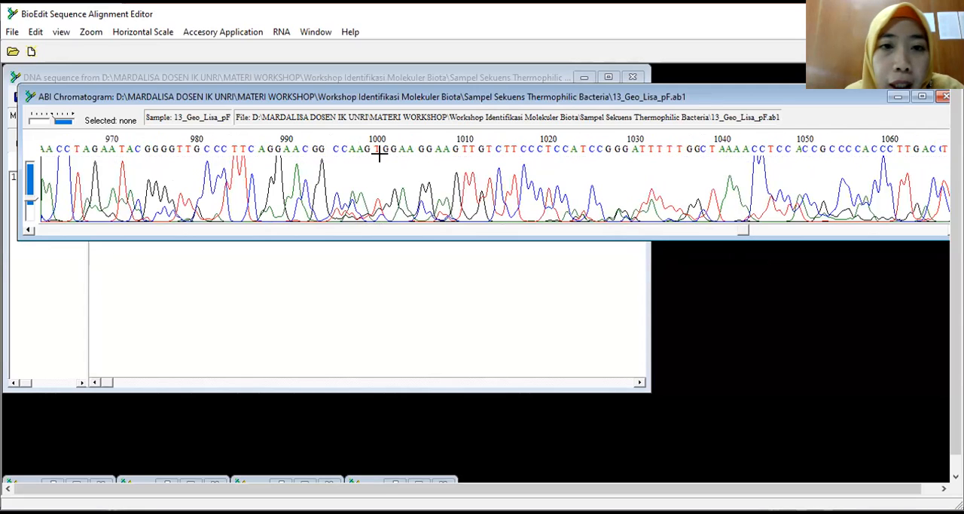
{"action": "left_click_drag", "start_coordinate": [383, 150], "coordinate": [934, 234]}
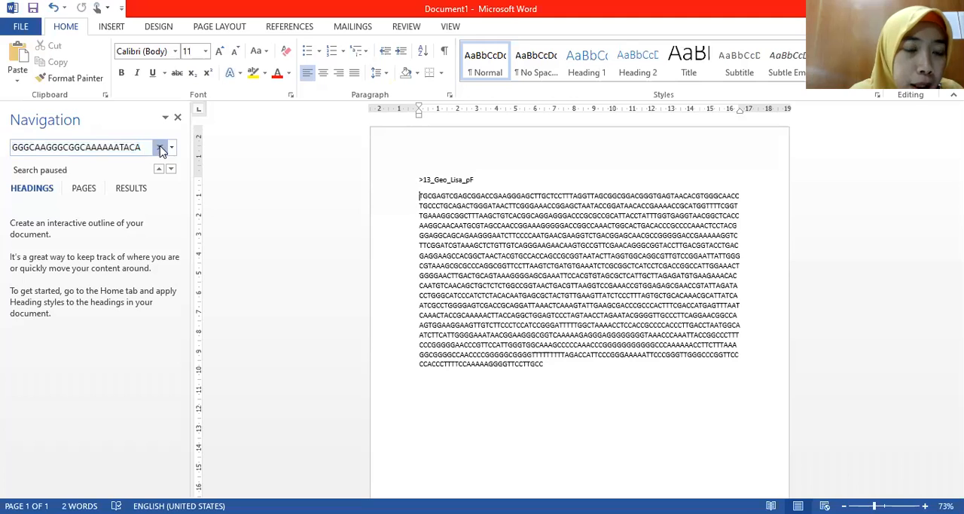
{"action": "left_click", "coordinate": [158, 147]}
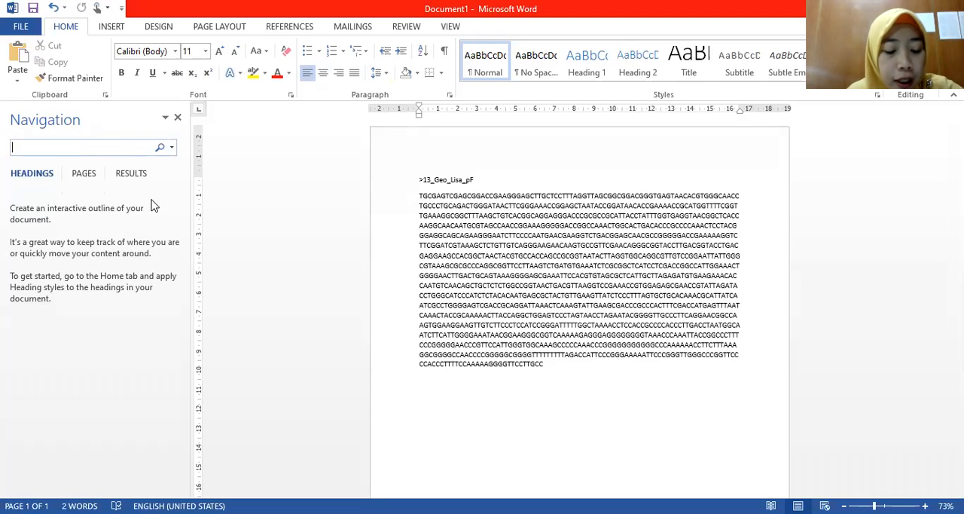
{"action": "key", "text": "ctrl+v"}
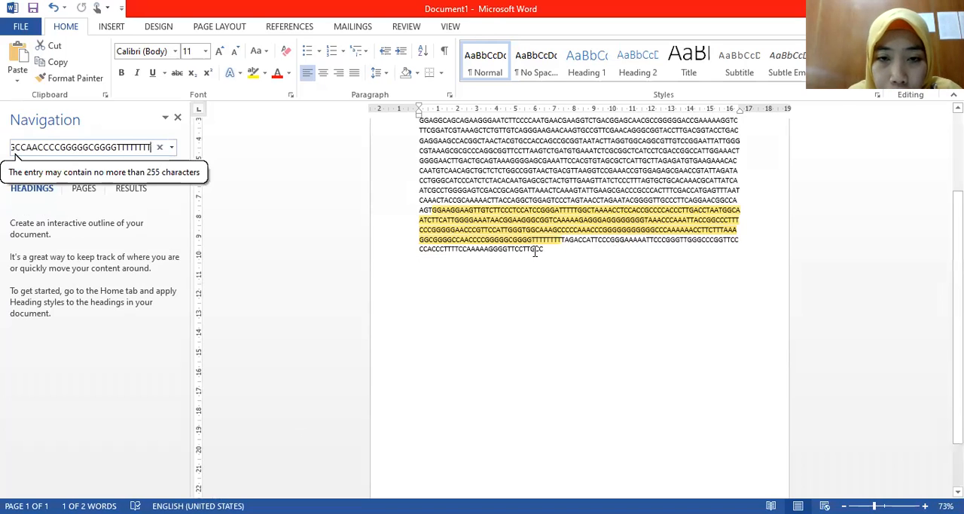
{"action": "left_click", "coordinate": [433, 213]}
{"action": "left_click_drag", "start_coordinate": [433, 213], "coordinate": [543, 252]}
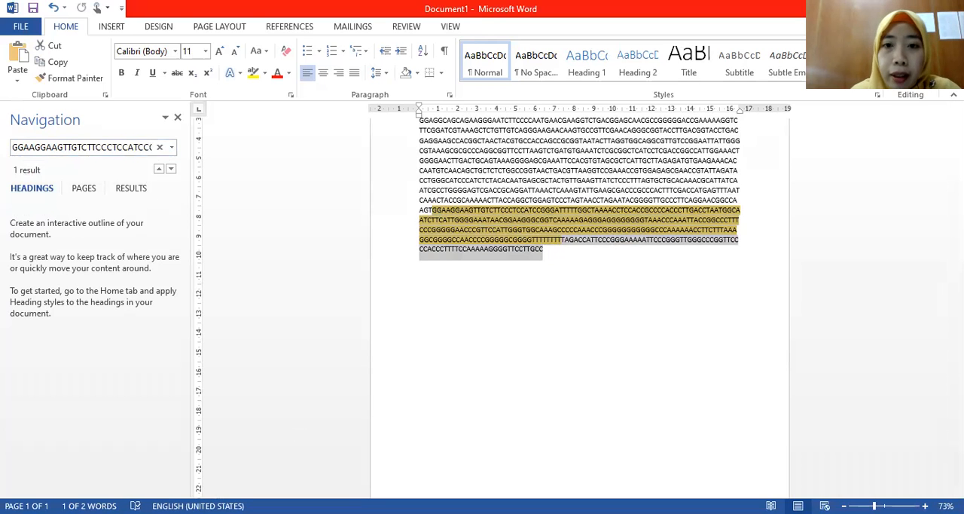
{"action": "key", "text": "Delete"}
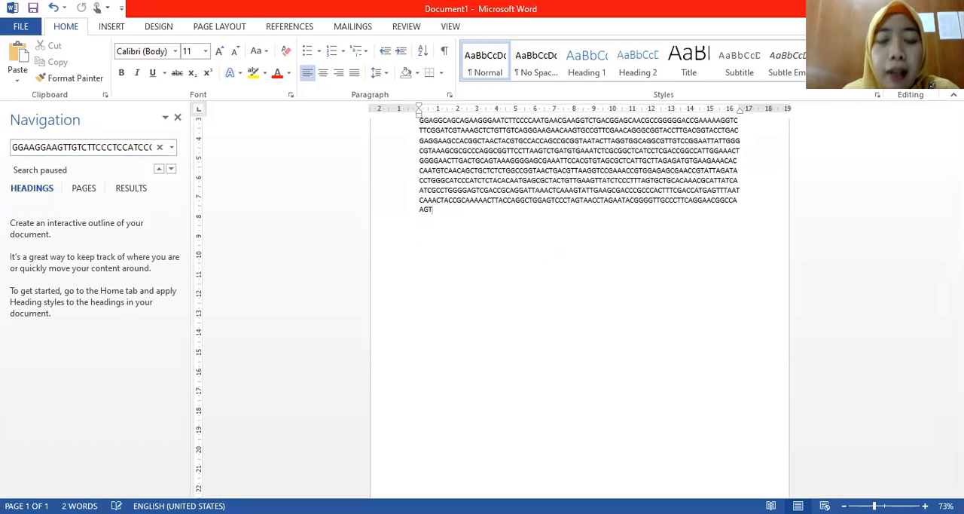
{"action": "scroll", "coordinate": [552, 362], "scroll_direction": "up", "scroll_amount": 3}
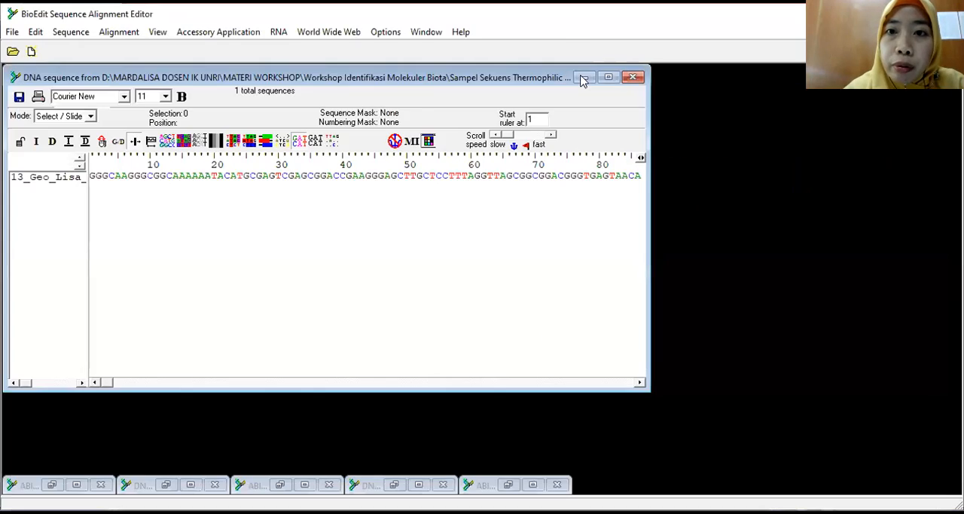
Step: Minimize the pF windows in BioEdit, open the 13_Geo_Lisa_pR AB1 file and increase the vertical scale of its peaks
{"action": "left_click", "coordinate": [584, 78]}
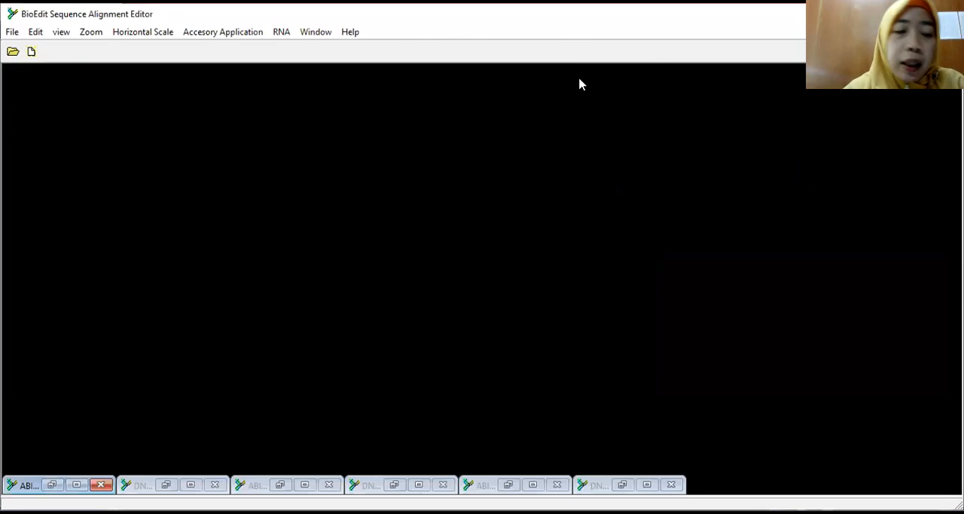
{"action": "left_click", "coordinate": [12, 32]}
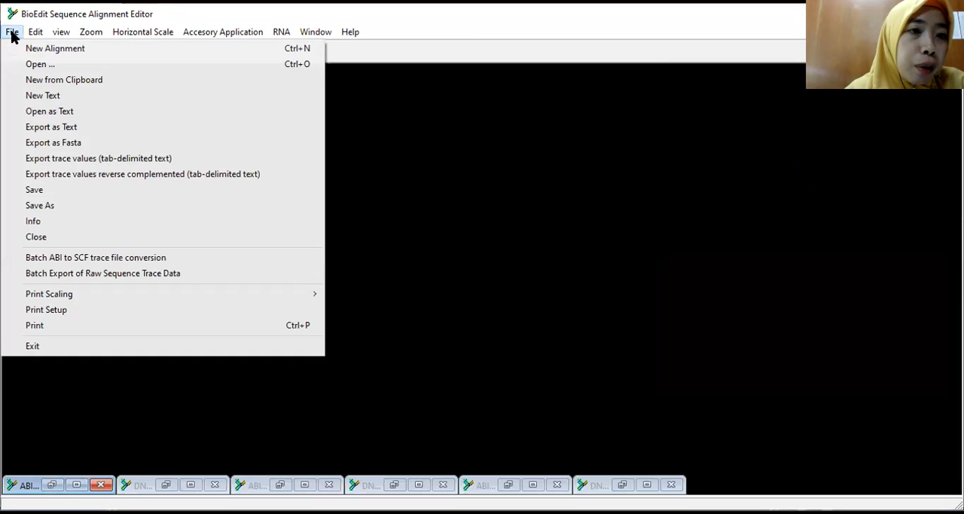
{"action": "key", "text": "ctrl+o"}
{"action": "left_click", "coordinate": [412, 215]}
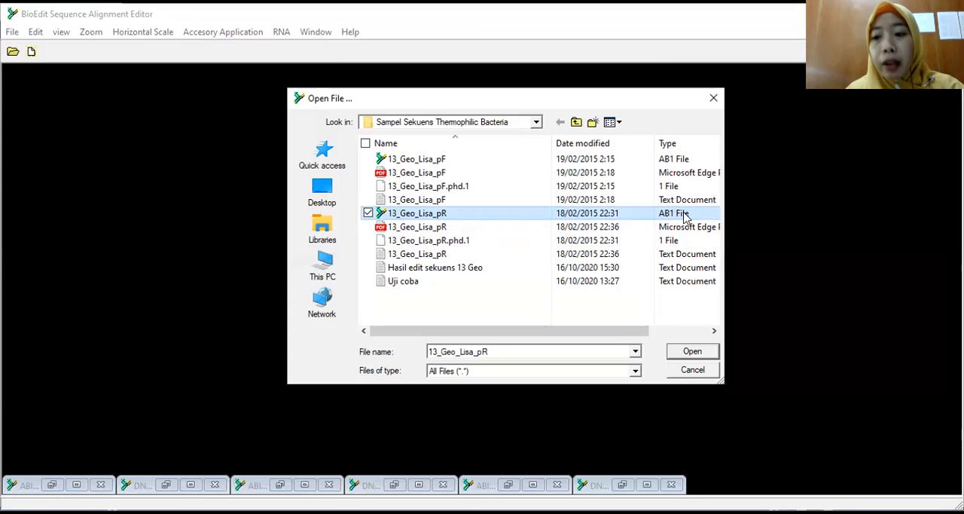
{"action": "left_click", "coordinate": [697, 353]}
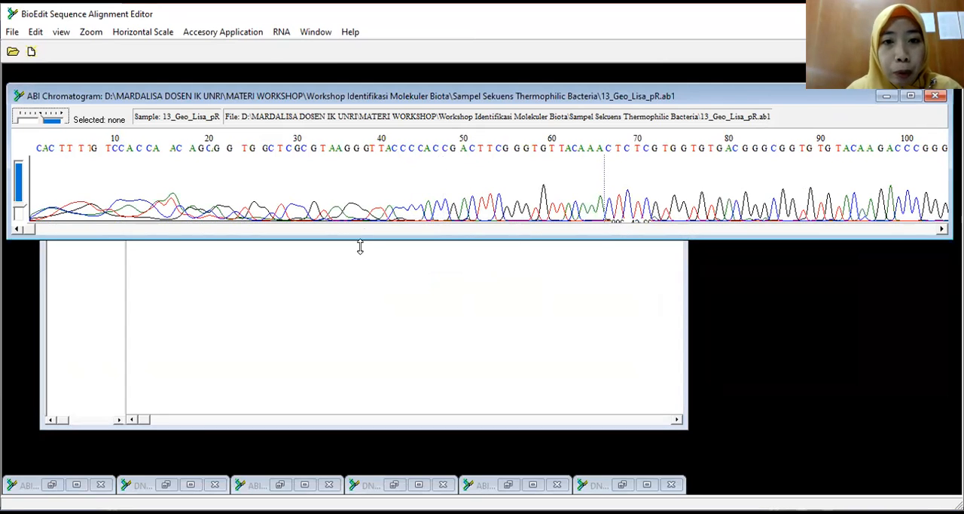
{"action": "left_click", "coordinate": [17, 211]}
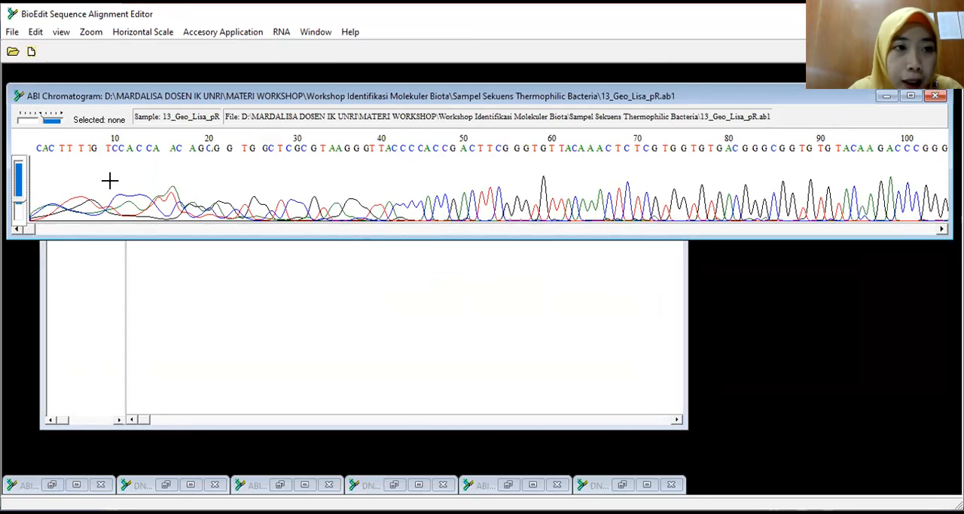
Step: Copy the 13_Geo_Lisa_pR sequence from BioEdit as raw text and paste it below the pF sequence in the Word document
{"action": "mouse_move", "coordinate": [33, 142]}
{"action": "left_mouse_down"}
{"action": "mouse_move", "coordinate": [54, 149]}
{"action": "mouse_move", "coordinate": [33, 148]}
{"action": "left_mouse_up"}
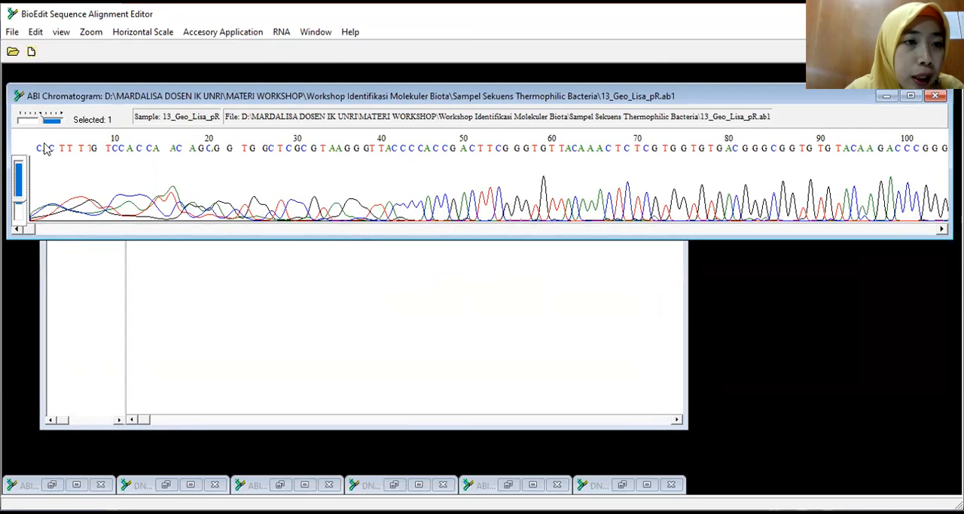
{"action": "left_click", "coordinate": [36, 33]}
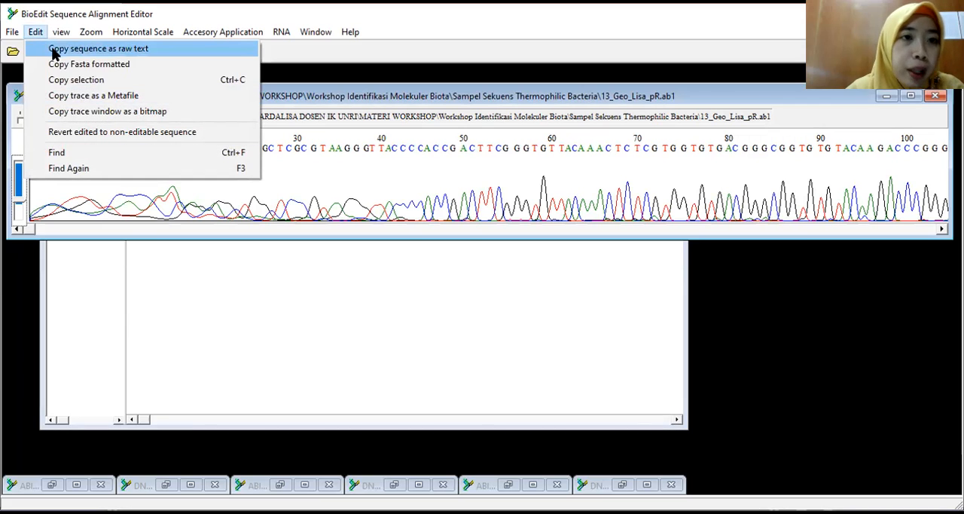
{"action": "left_click", "coordinate": [55, 50]}
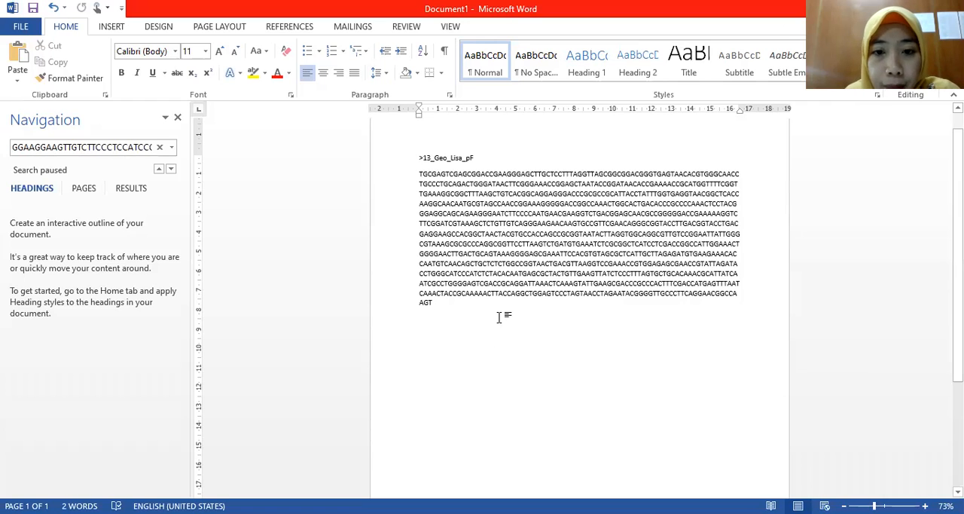
{"action": "key", "text": "ctrl+v"}
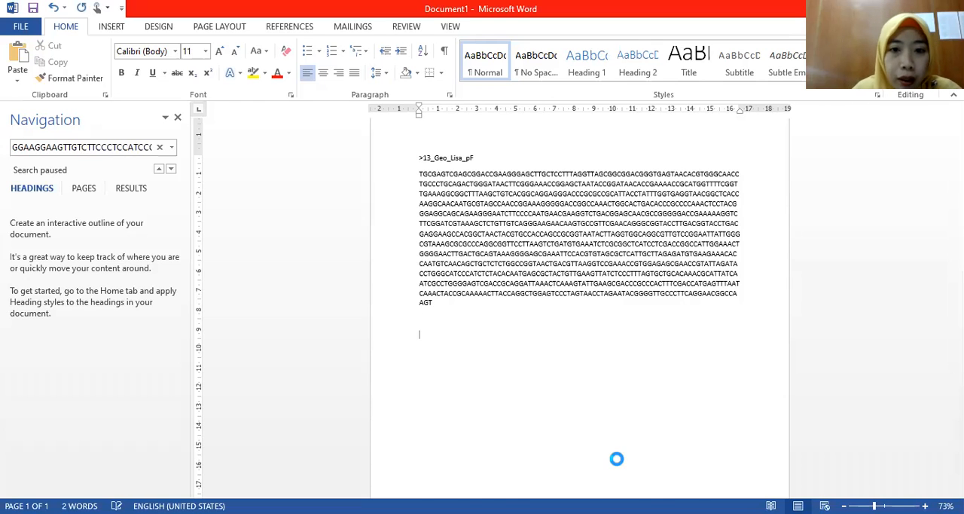
Step: Reuse the pF header to add the FASTA header line >13_Geo_Lisa_pR above the newly pasted sequence
{"action": "left_click_drag", "start_coordinate": [474, 137], "coordinate": [418, 137]}
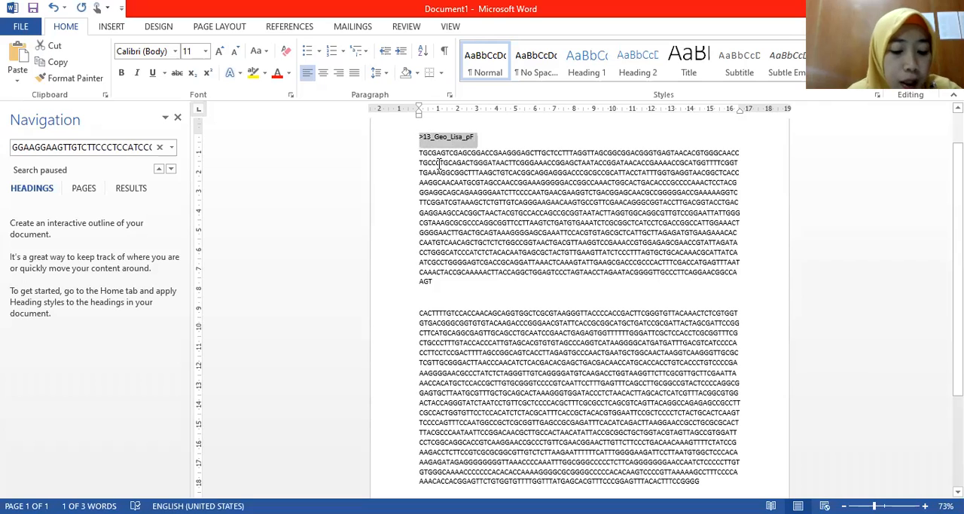
{"action": "left_click", "coordinate": [452, 297]}
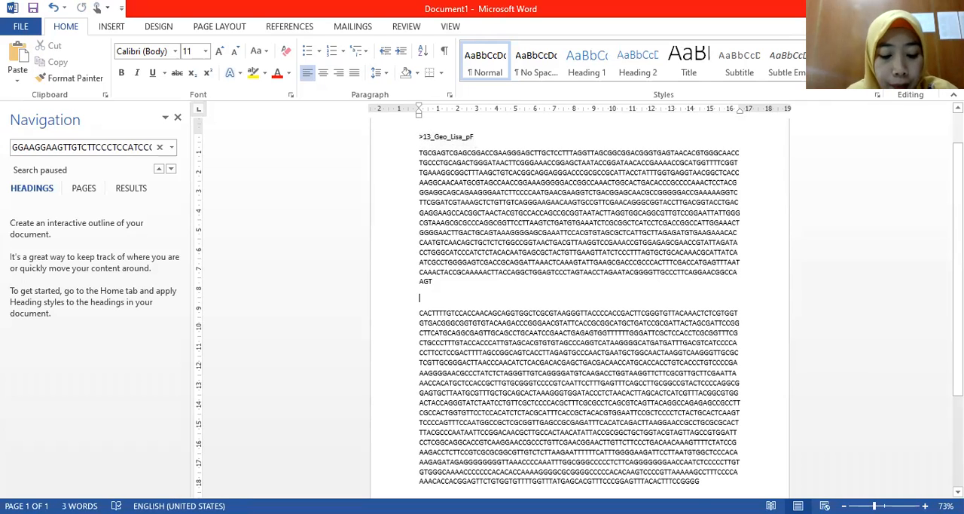
{"action": "key", "text": "ctrl+v"}
{"action": "key", "text": "BackSpace"}
{"action": "key", "text": "BackSpace"}
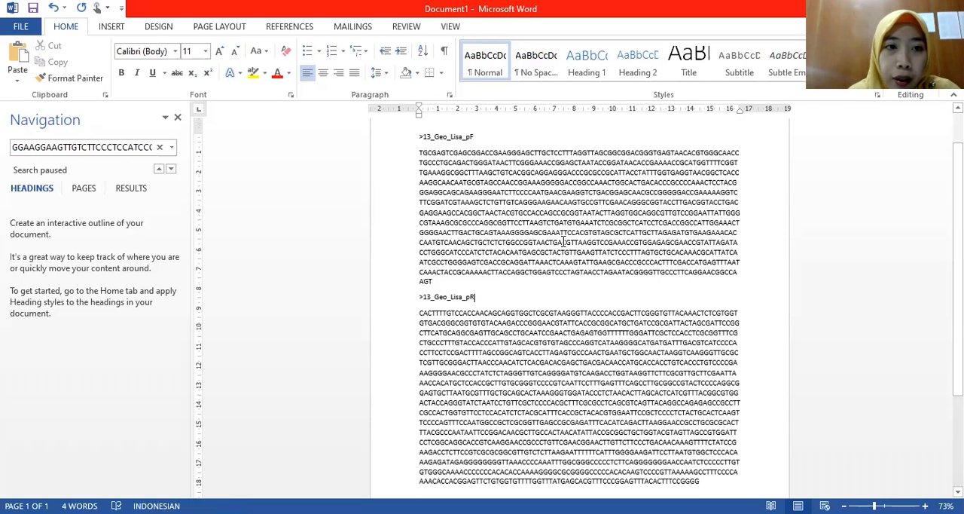
Step: Copy noisy bases 1 to 40 from the pR trace in BioEdit, find them in the Word sequence and delete them
{"action": "left_click", "coordinate": [159, 148]}
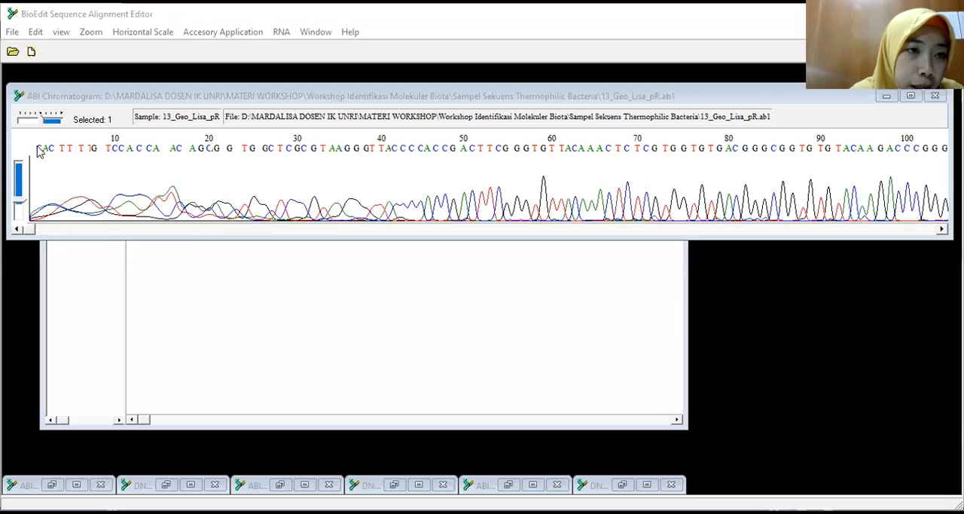
{"action": "mouse_move", "coordinate": [37, 147]}
{"action": "left_mouse_down"}
{"action": "mouse_move", "coordinate": [184, 143]}
{"action": "mouse_move", "coordinate": [381, 165]}
{"action": "mouse_move", "coordinate": [370, 168]}
{"action": "mouse_move", "coordinate": [389, 169]}
{"action": "mouse_move", "coordinate": [388, 195]}
{"action": "left_mouse_up"}
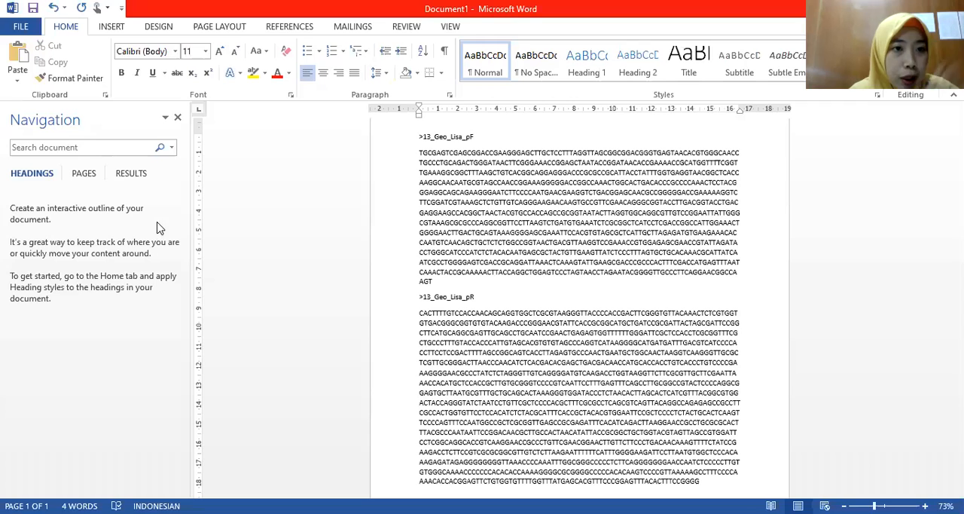
{"action": "left_click", "coordinate": [98, 148]}
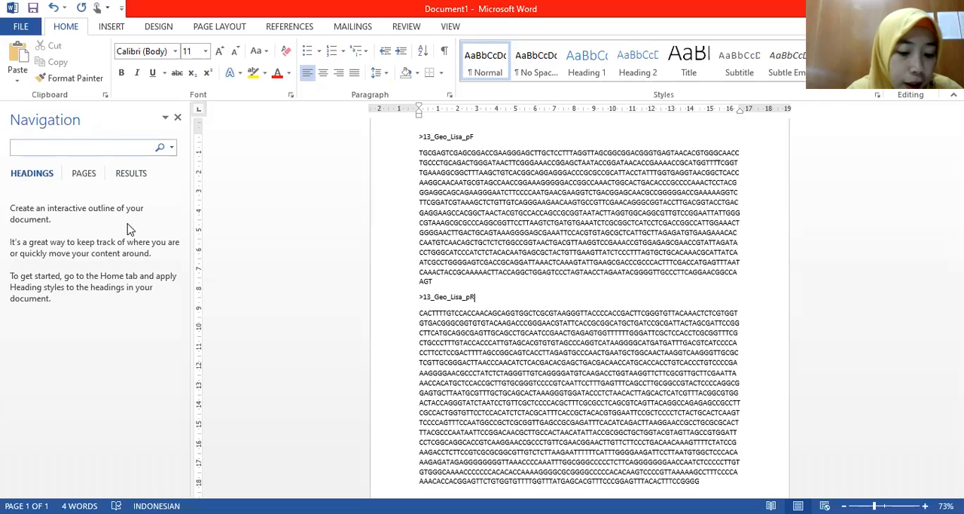
{"action": "key", "text": "ctrl+v"}
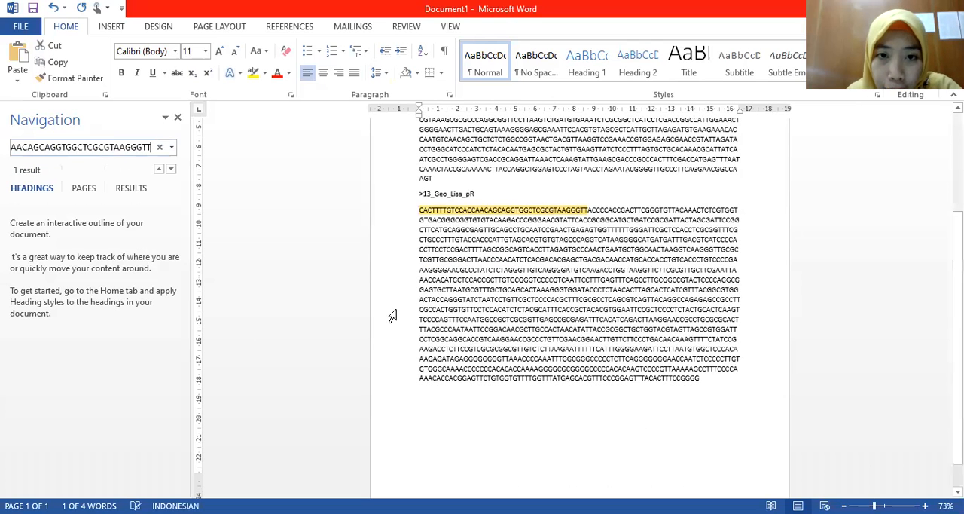
{"action": "left_click_drag", "start_coordinate": [419, 210], "coordinate": [589, 210]}
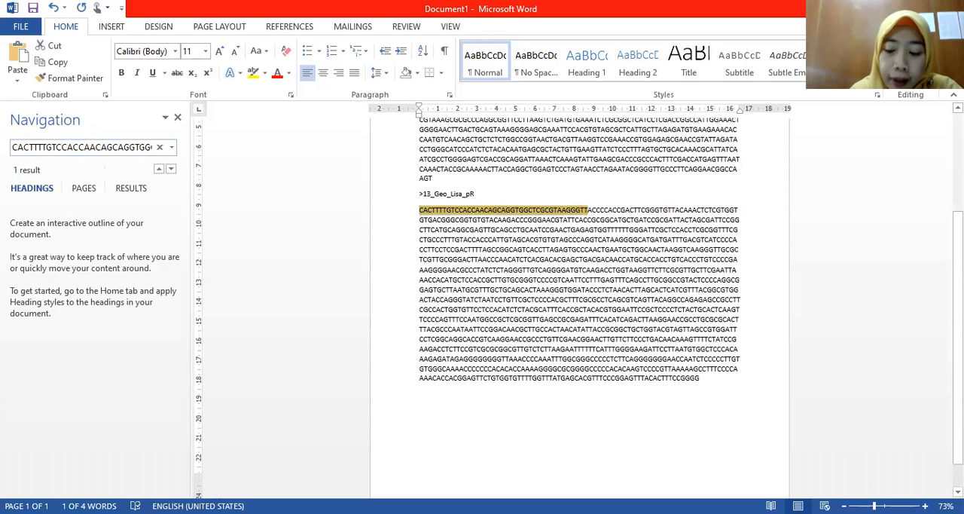
{"action": "key", "text": "Delete"}
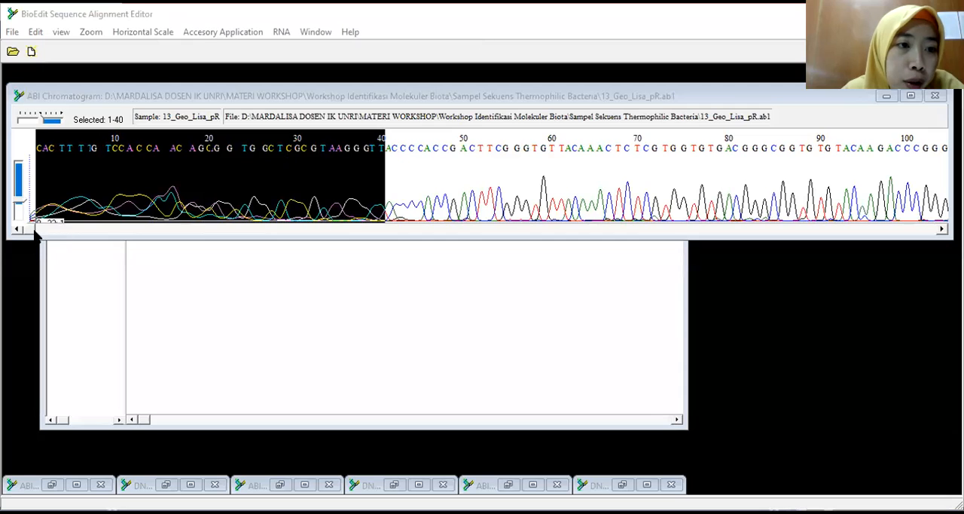
Step: Copy the noisy pR trace bases from about 991 onward in BioEdit, find their start in Word and delete everything from CCTCGGCAGG to the end
{"action": "left_click_drag", "start_coordinate": [33, 229], "coordinate": [717, 252]}
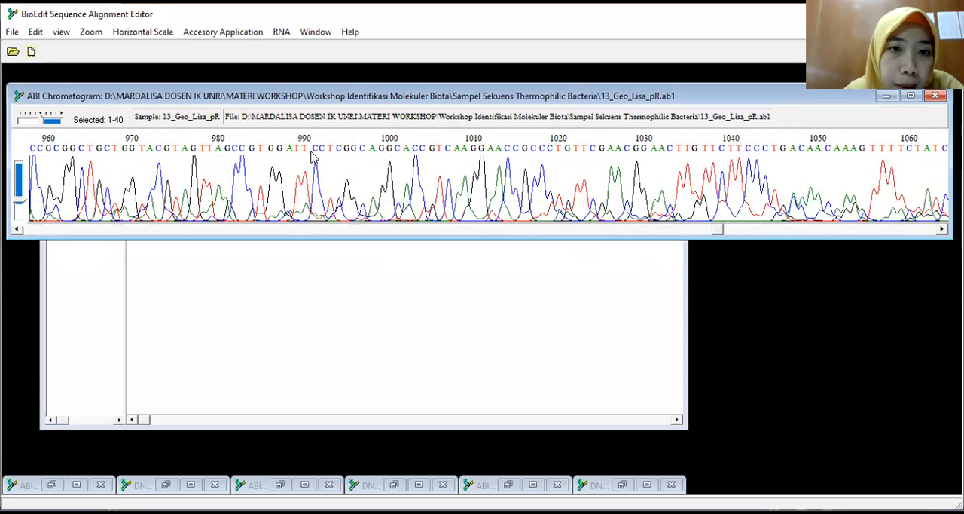
{"action": "left_click_drag", "start_coordinate": [314, 155], "coordinate": [942, 180]}
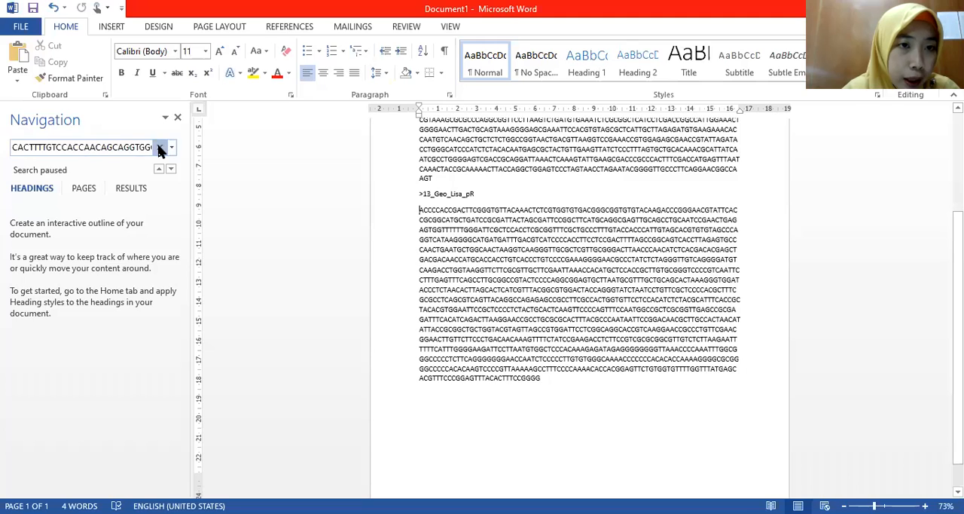
{"action": "left_click", "coordinate": [160, 147]}
{"action": "left_click", "coordinate": [94, 152]}
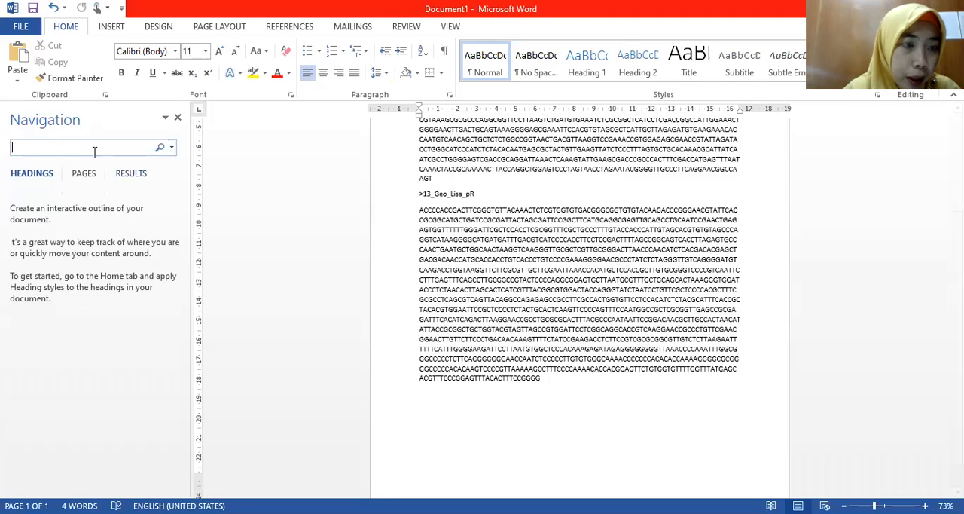
{"action": "key", "text": "ctrl+v"}
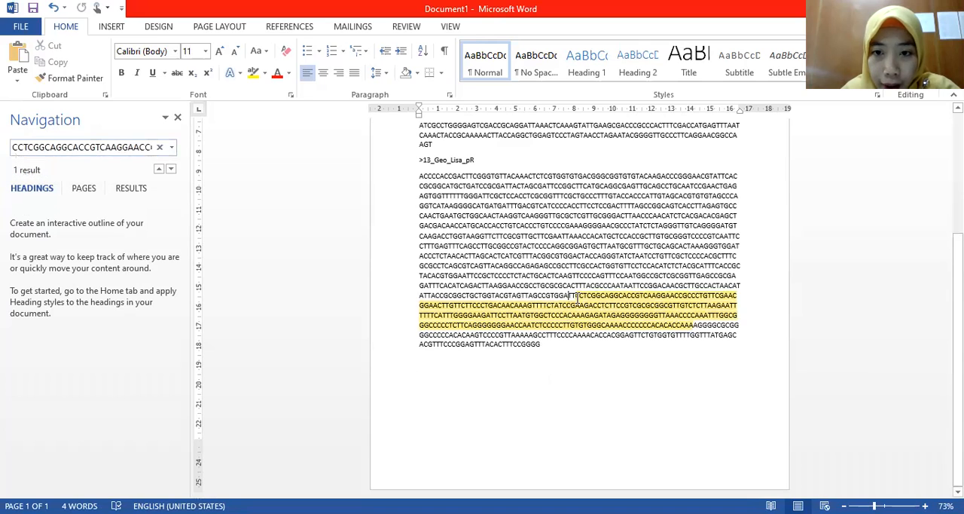
{"action": "left_click_drag", "start_coordinate": [577, 296], "coordinate": [542, 341]}
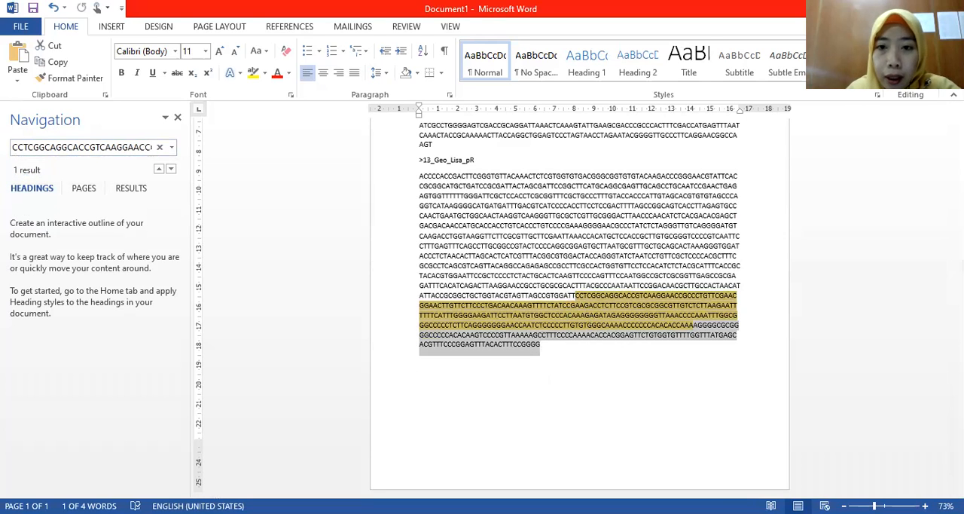
{"action": "key", "text": "Delete"}
{"action": "scroll", "coordinate": [574, 249], "scroll_direction": "up", "scroll_amount": 5}
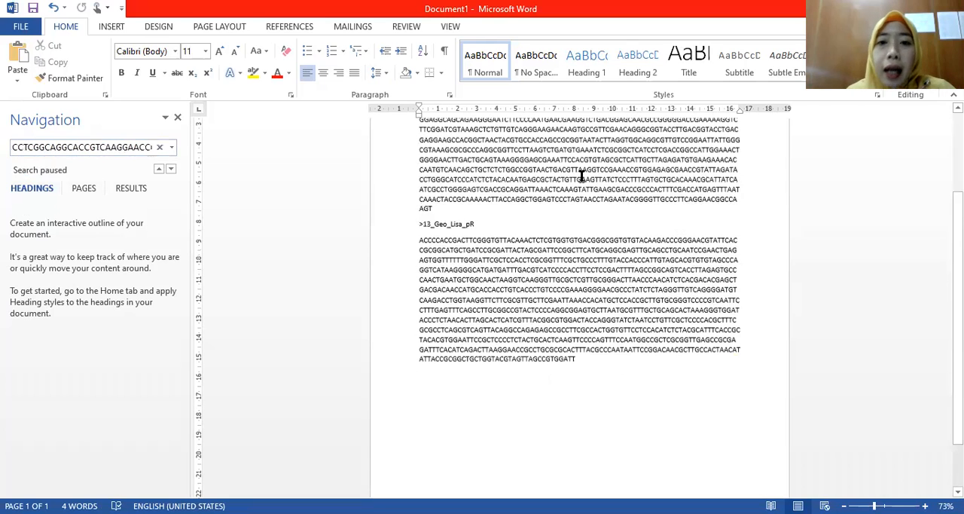
{"action": "scroll", "coordinate": [574, 249], "scroll_direction": "down", "scroll_amount": 1}
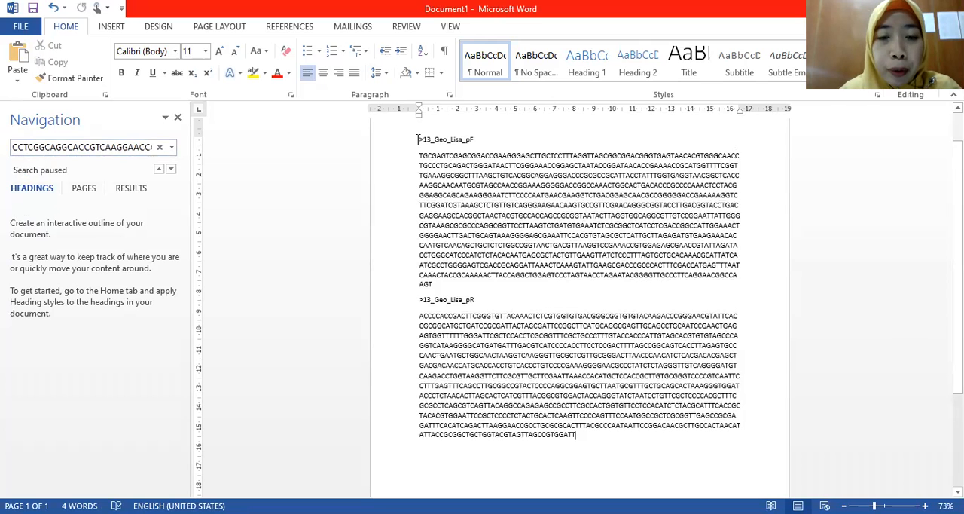
Step: Copy both trimmed sequences with their FASTA headers from Word and paste them into an empty Notepad document
{"action": "left_click_drag", "start_coordinate": [418, 139], "coordinate": [578, 435]}
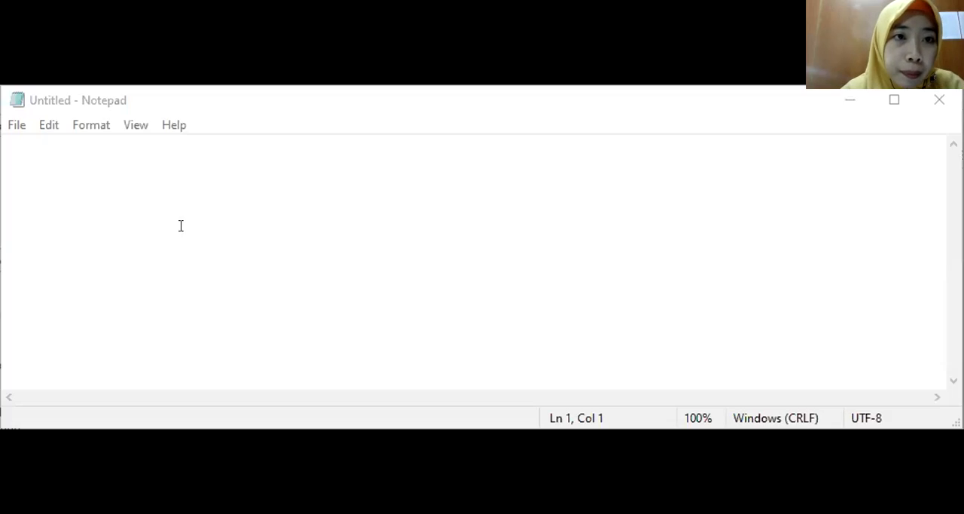
{"action": "left_click", "coordinate": [181, 226]}
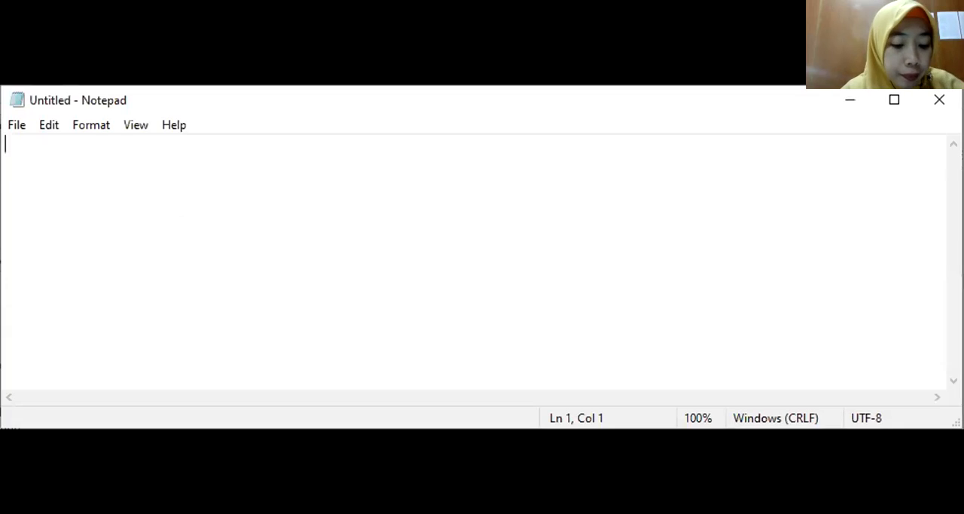
{"action": "key", "text": "ctrl+v"}
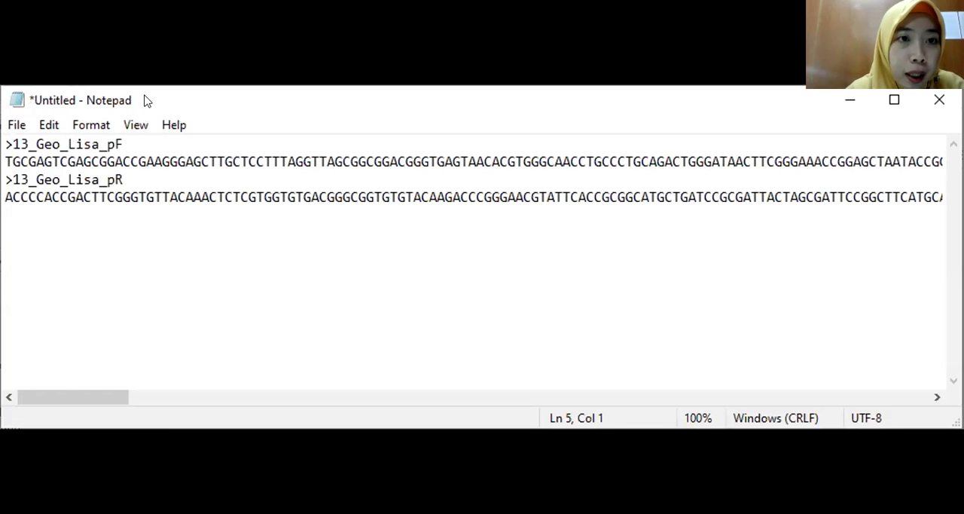
Step: Save the Notepad document as HASIL EDIT 13 GEO LISA.txt in the Sampel Sekuens Thermophilic Bacteria folder
{"action": "left_click", "coordinate": [17, 124]}
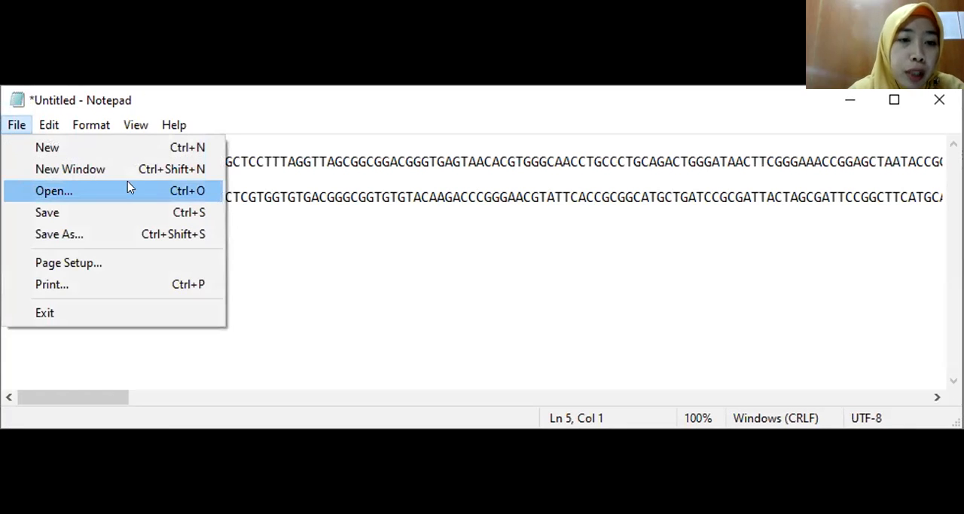
{"action": "left_click", "coordinate": [61, 213]}
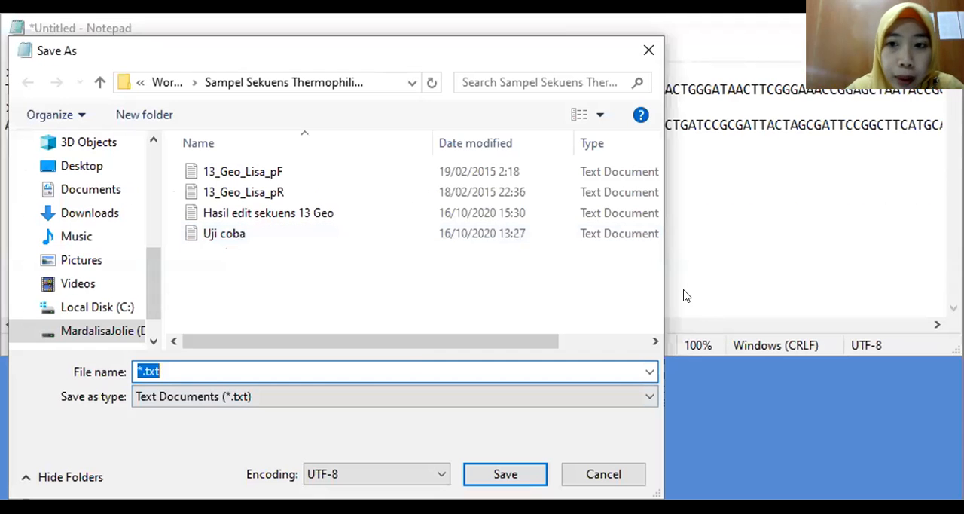
{"action": "left_click", "coordinate": [229, 369]}
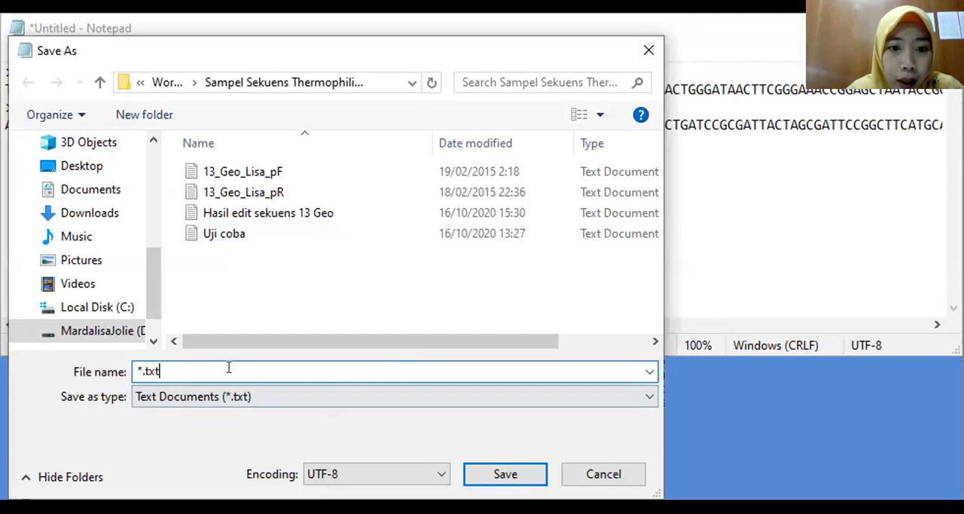
{"action": "left_click", "coordinate": [141, 371]}
{"action": "key", "text": "BackSpace"}
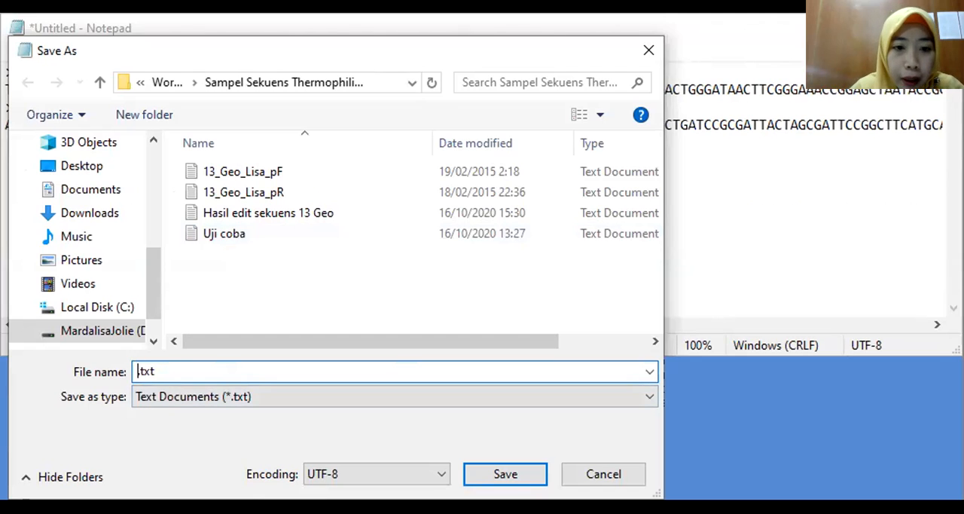
{"action": "type", "text": "hASIL"}
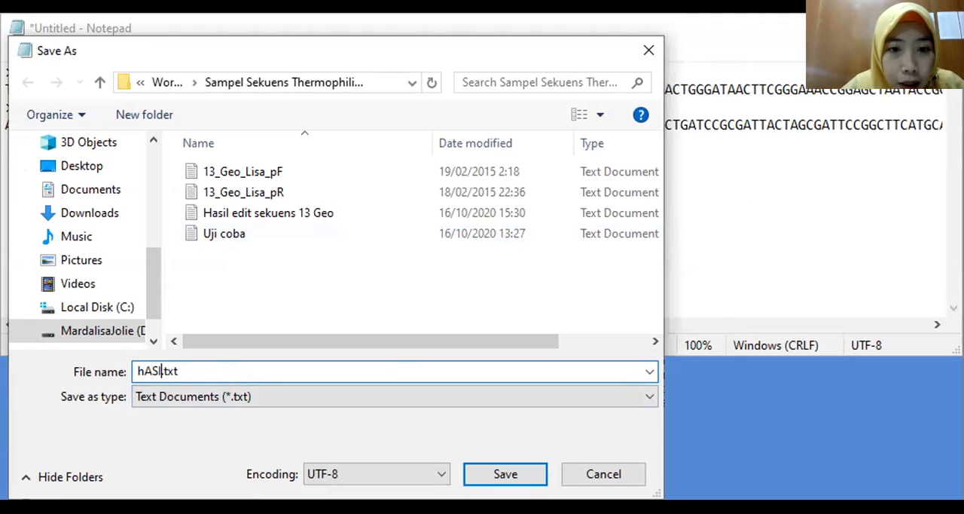
{"action": "key", "text": "BackSpace"}
{"action": "key", "text": "BackSpace"}
{"action": "key", "text": "BackSpace"}
{"action": "key", "text": "BackSpace"}
{"action": "key", "text": "BackSpace"}
{"action": "key", "text": "BackSpace"}
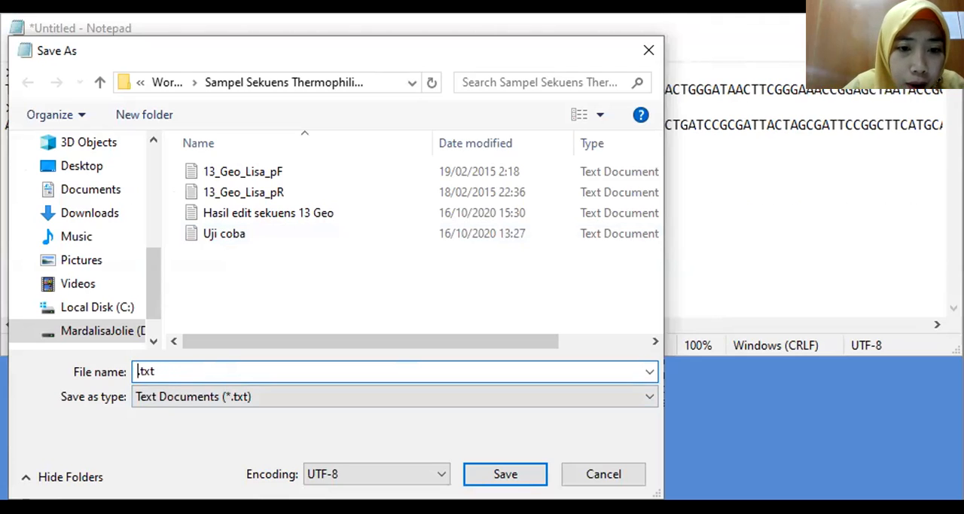
{"action": "type", "text": "HASIL"}
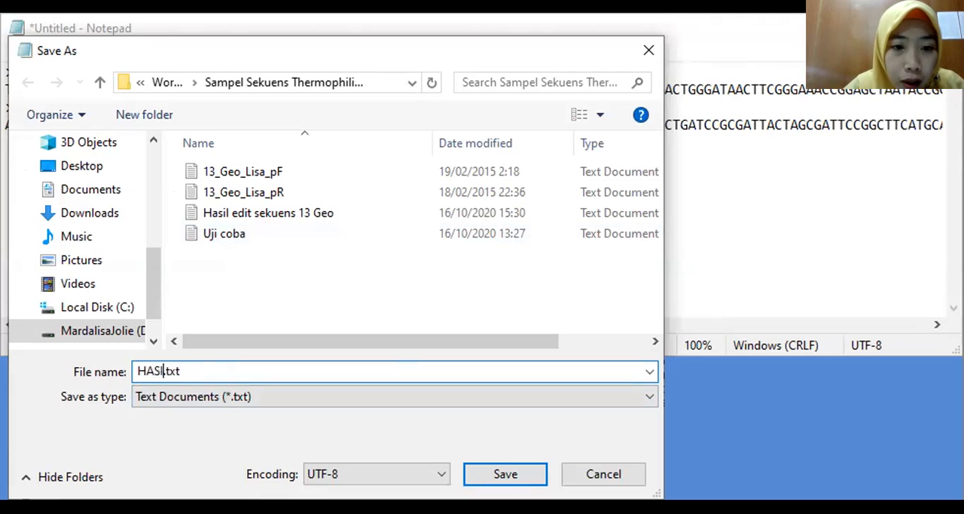
{"action": "type", "text": "U"}
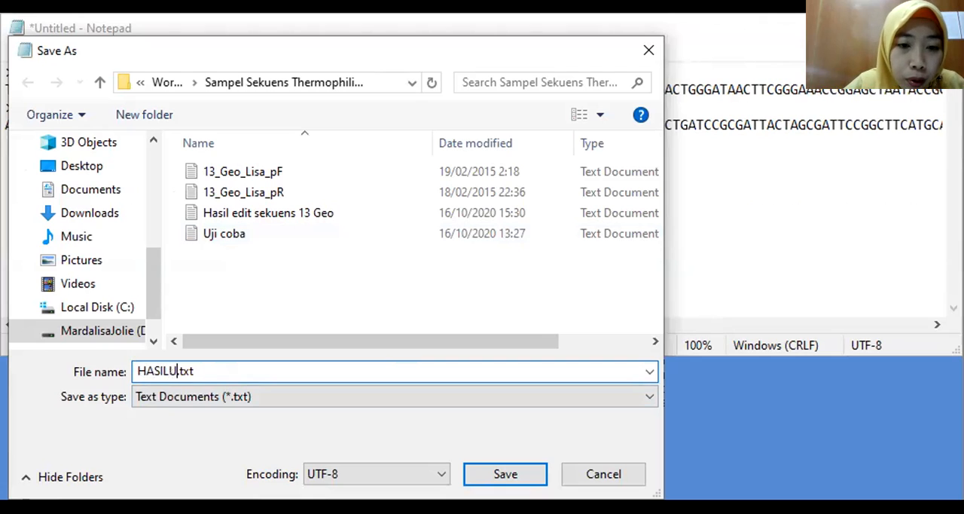
{"action": "key", "text": "BackSpace"}
{"action": "type", "text": "EDIT "}
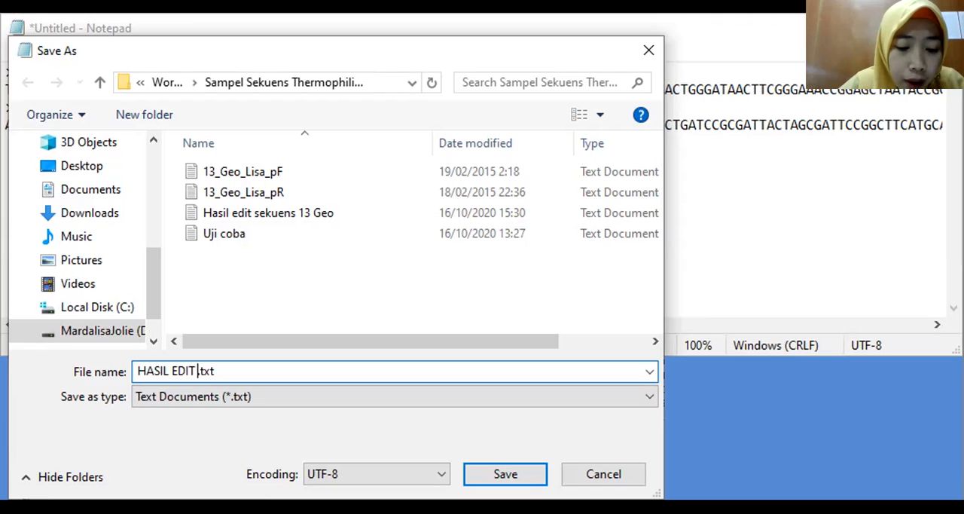
{"action": "type", "text": "13 GEO LISA"}
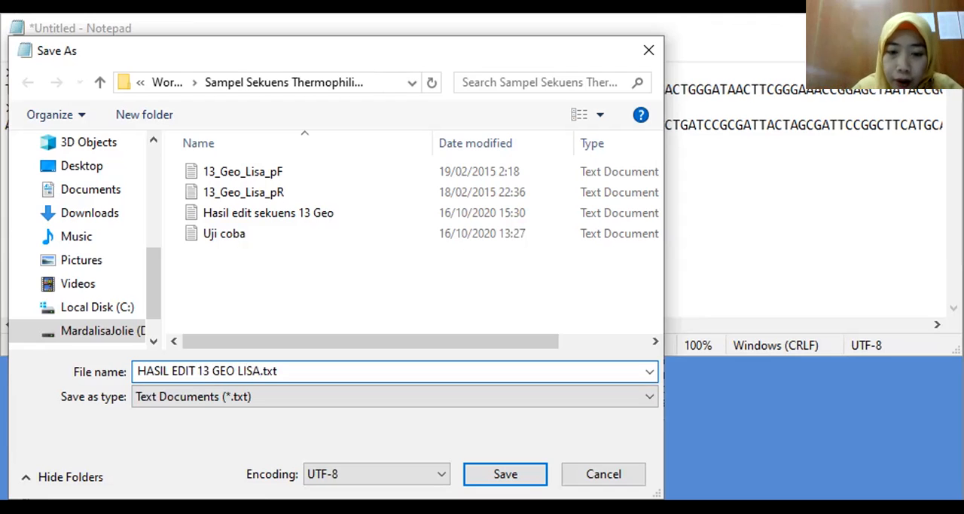
{"action": "key", "text": "Return"}
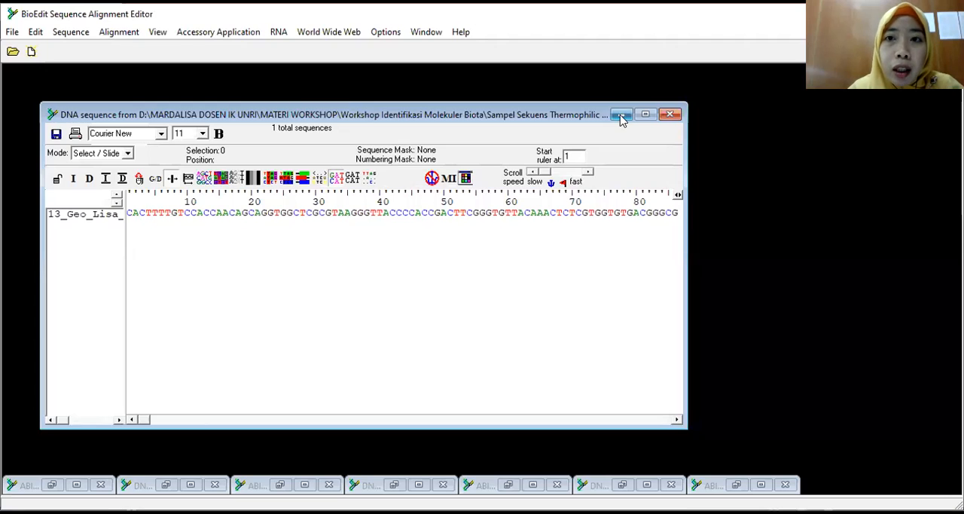
Step: Switch to BioEdit and create a new empty alignment document
{"action": "left_click", "coordinate": [620, 116]}
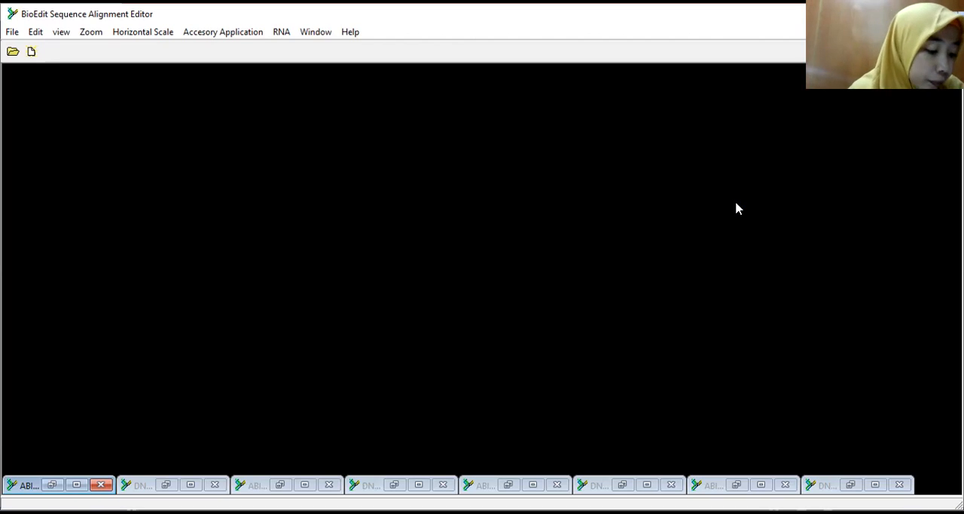
{"action": "left_click", "coordinate": [13, 36]}
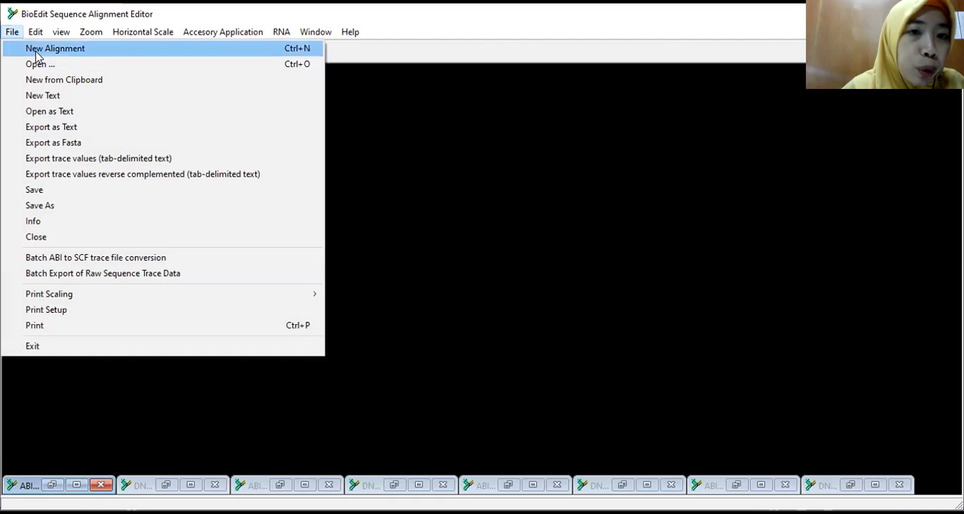
{"action": "left_click", "coordinate": [33, 58]}
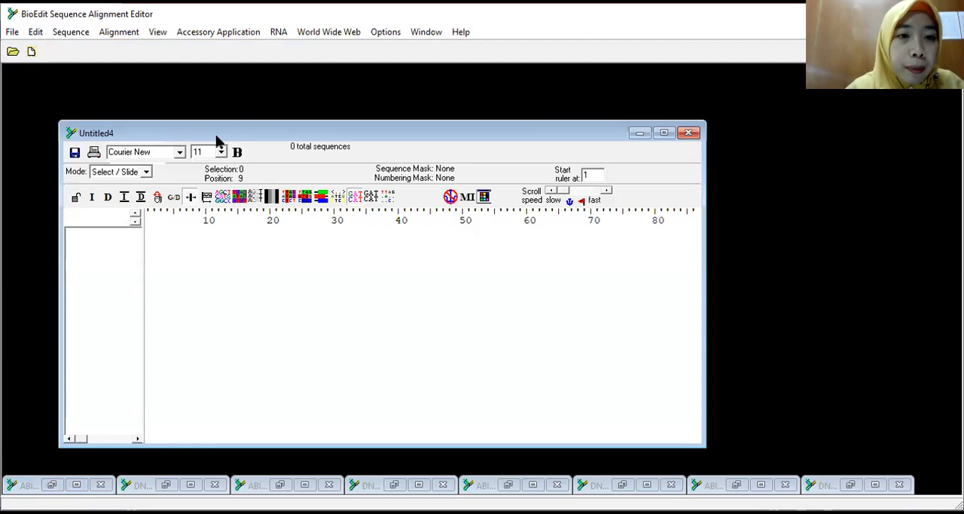
{"action": "left_click_drag", "start_coordinate": [234, 138], "coordinate": [241, 130]}
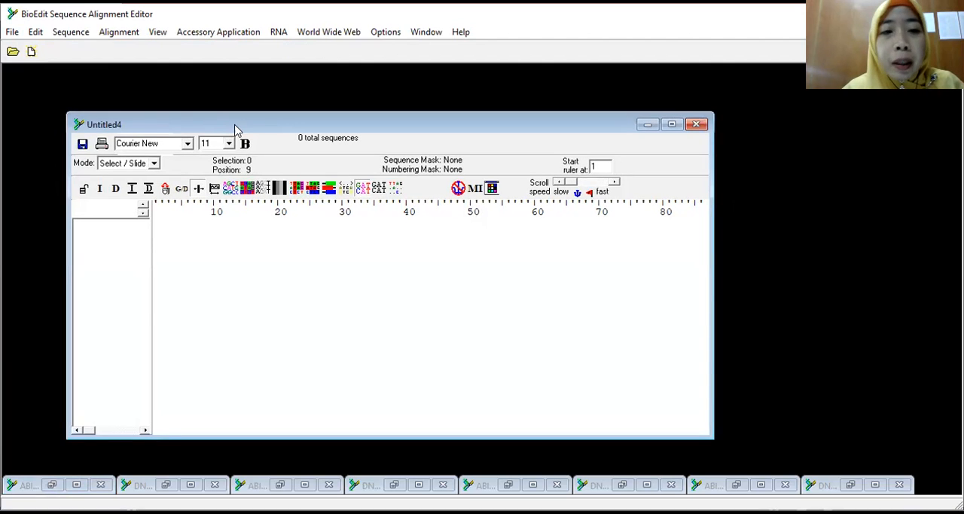
Step: Import HASIL EDIT 13 GEO LISA from the Sampel Sekuens Thermophilic Bacteria folder as a sequence alignment file
{"action": "left_click", "coordinate": [36, 34]}
{"action": "mouse_move", "coordinate": [21, 36]}
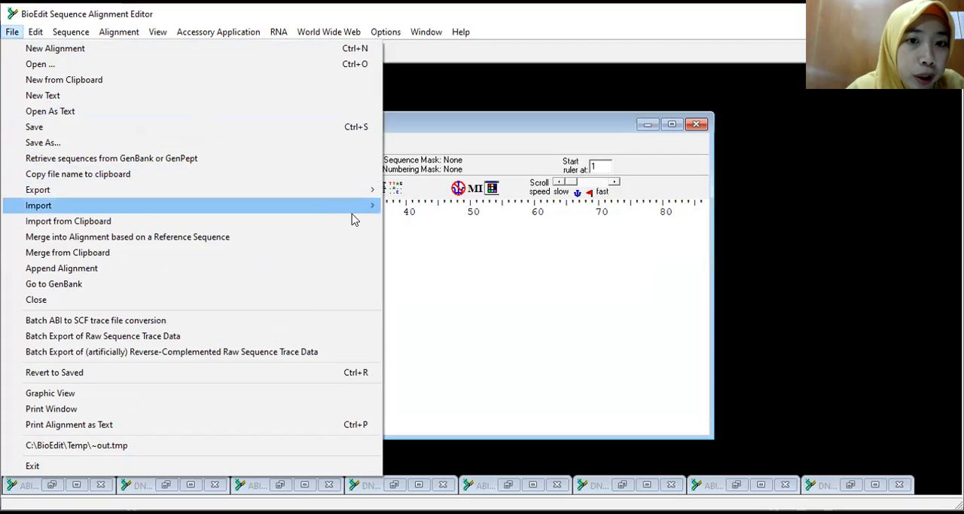
{"action": "mouse_move", "coordinate": [370, 206]}
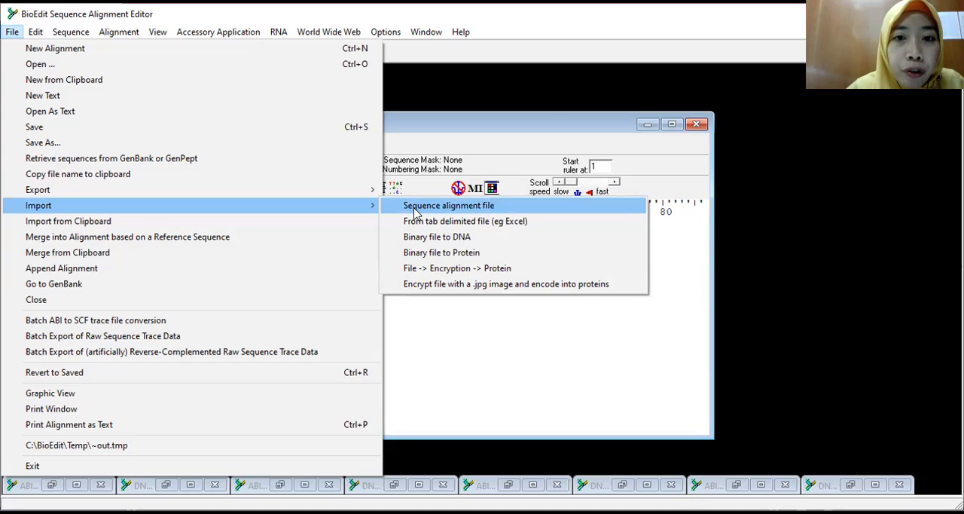
{"action": "left_click", "coordinate": [415, 213]}
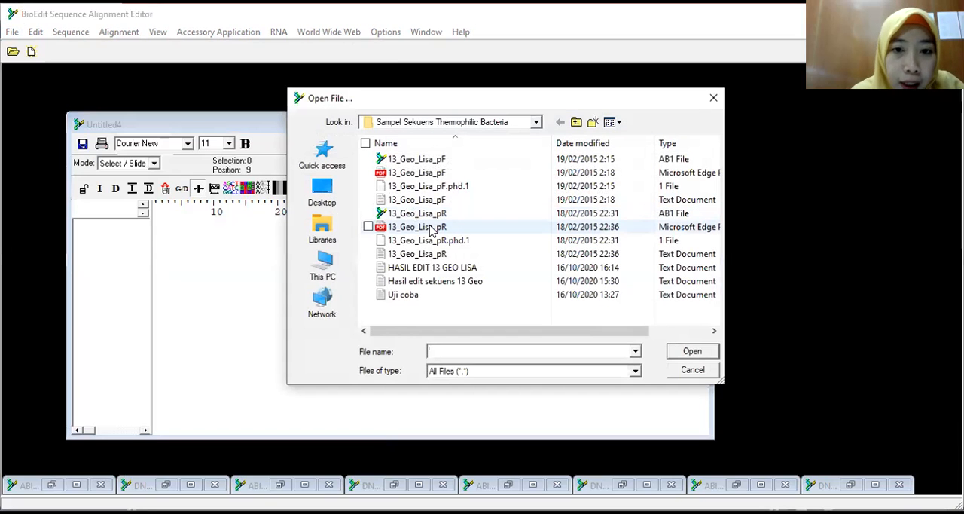
{"action": "left_click", "coordinate": [432, 269]}
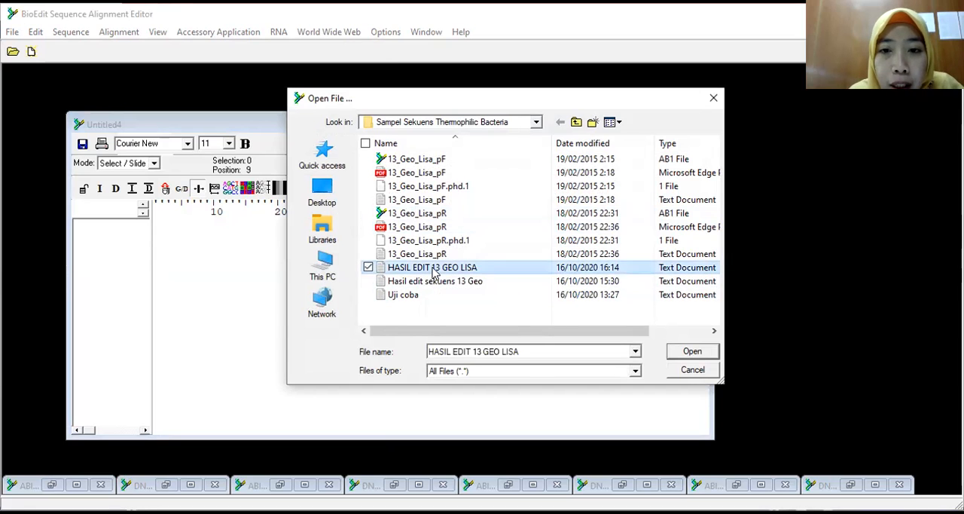
{"action": "left_click", "coordinate": [699, 352]}
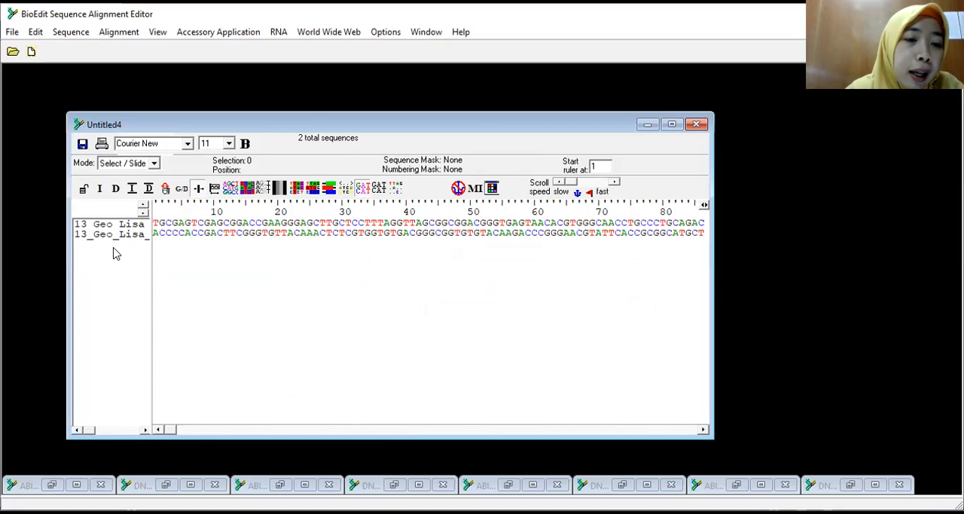
Step: Widen the sequence title column so the full names of both 13_Geo_Lisa reads fit
{"action": "left_click", "coordinate": [121, 233]}
{"action": "left_click", "coordinate": [120, 225]}
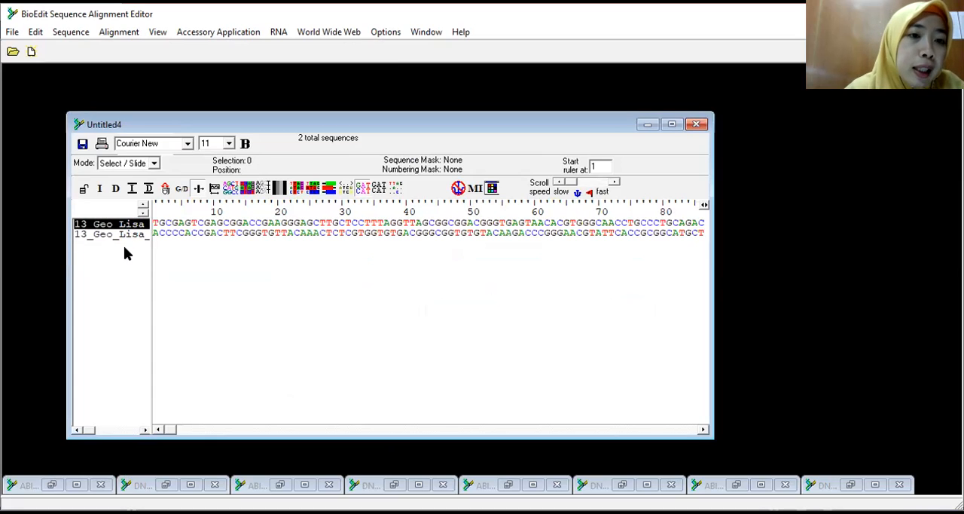
{"action": "left_click", "coordinate": [125, 250]}
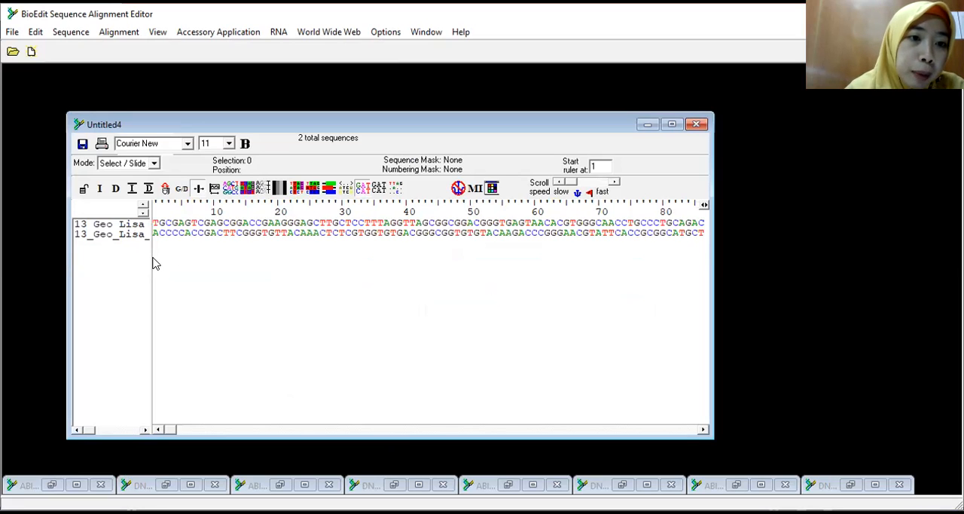
{"action": "left_click_drag", "start_coordinate": [149, 256], "coordinate": [176, 255]}
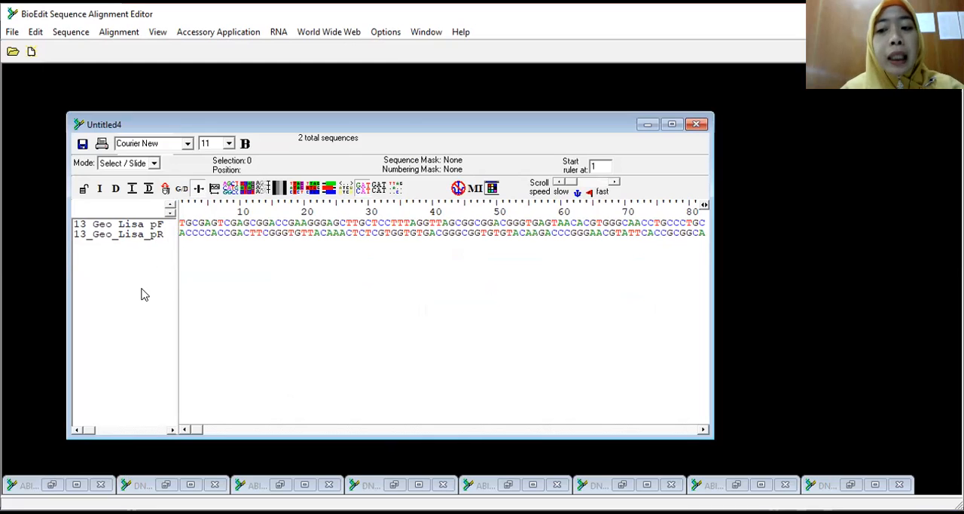
Step: Convert the 13_Geo_Lisa_pR sequence to its reverse complement and deselect its title
{"action": "left_click", "coordinate": [155, 240]}
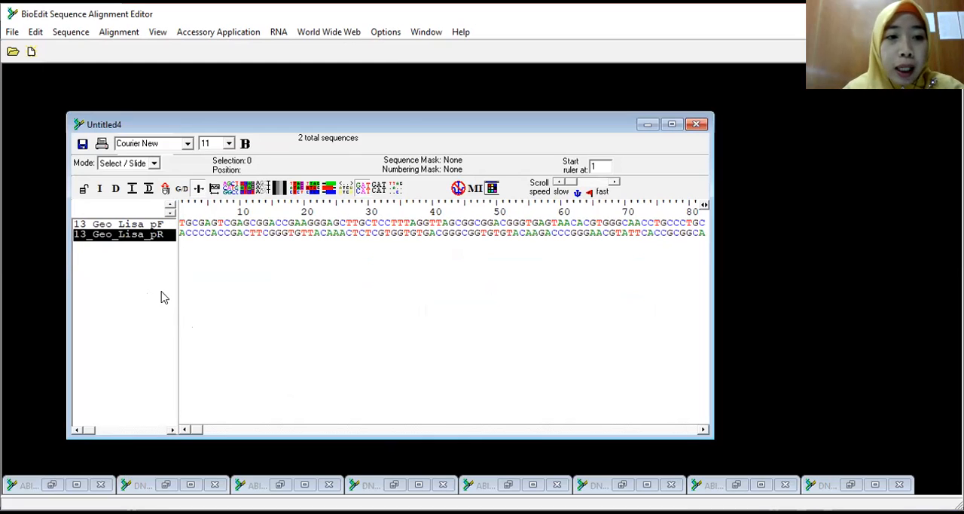
{"action": "double_click", "coordinate": [113, 236]}
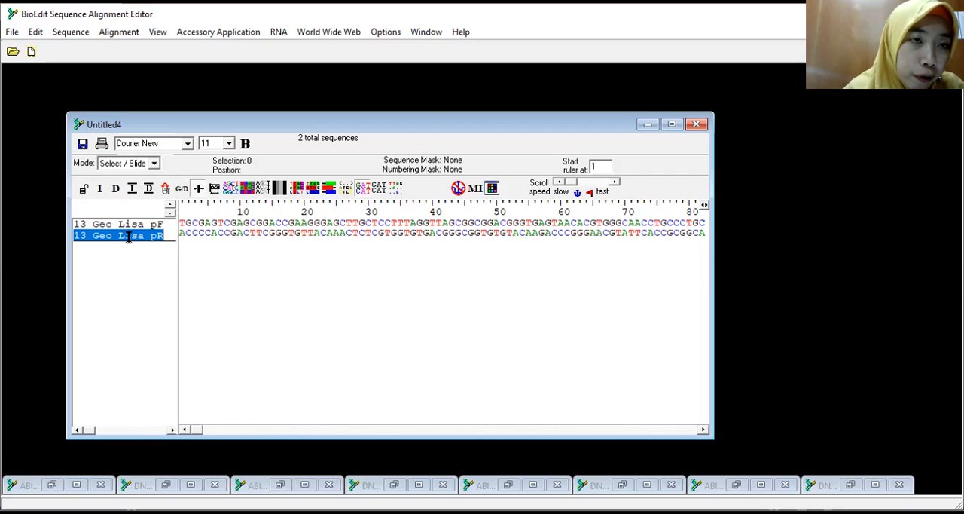
{"action": "left_click", "coordinate": [67, 36]}
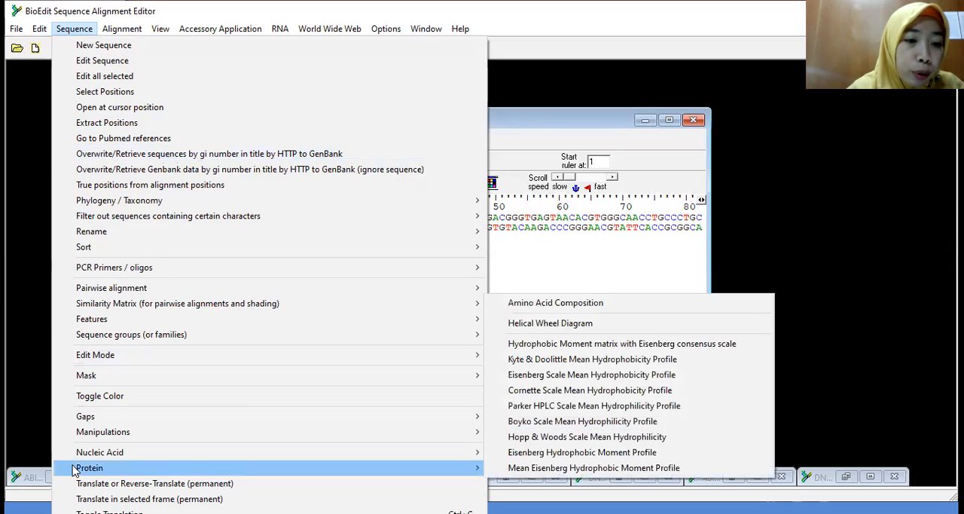
{"action": "mouse_move", "coordinate": [473, 458]}
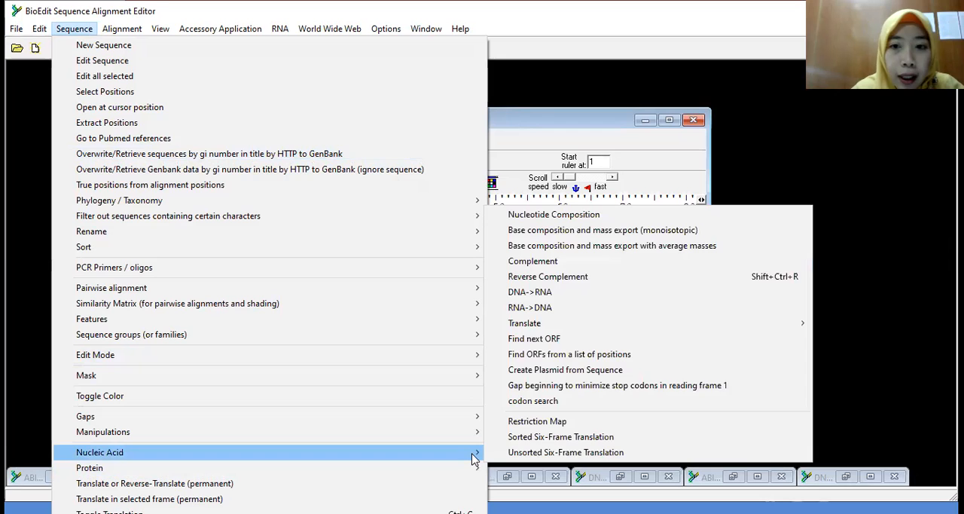
{"action": "left_click", "coordinate": [562, 277]}
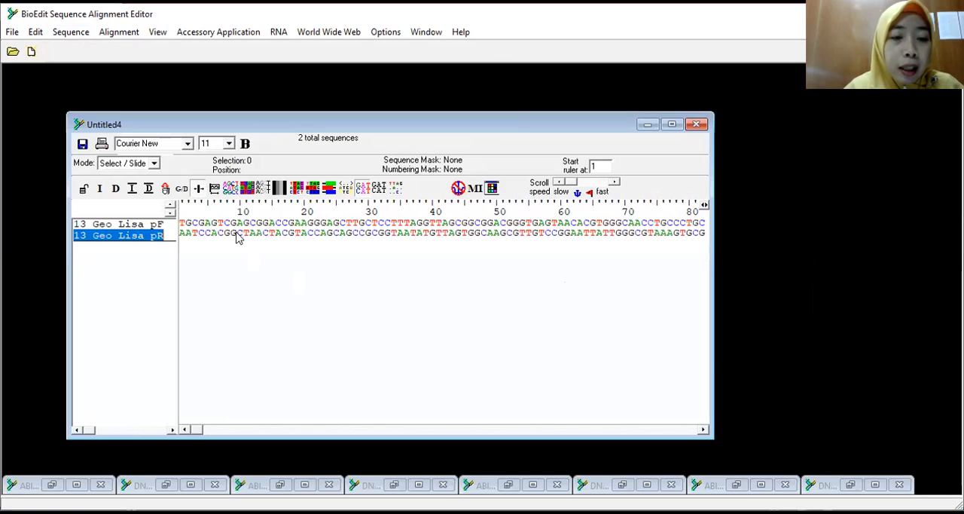
{"action": "left_click", "coordinate": [180, 255]}
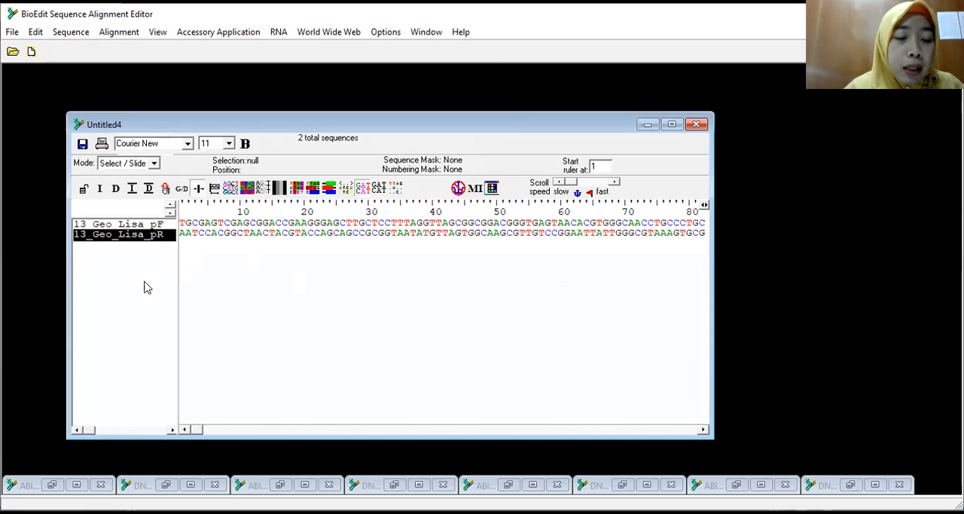
{"action": "left_click", "coordinate": [146, 249]}
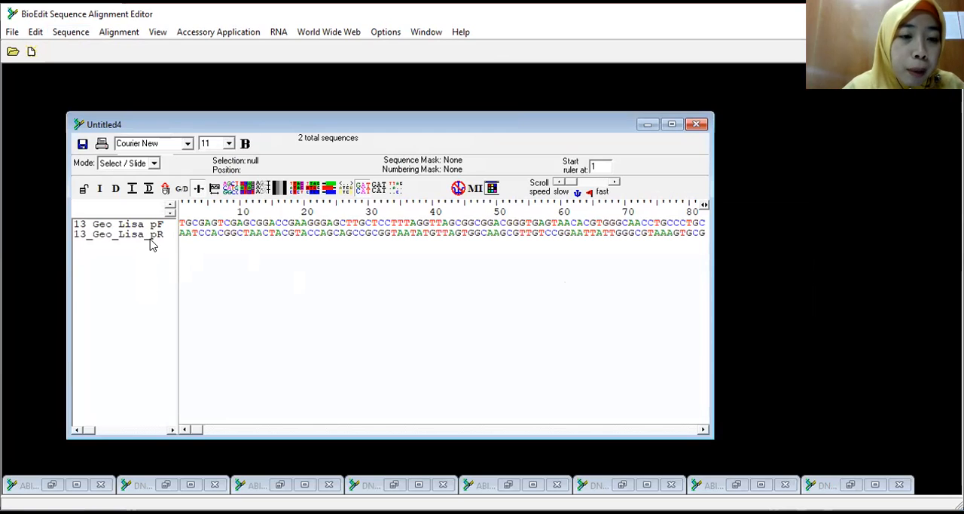
Step: Run a pairwise alignment of 13_Geo_Lisa_pF and 13_Geo_Lisa_pR that allows ends to slide, and minimize the alignment summary
{"action": "left_click", "coordinate": [142, 235]}
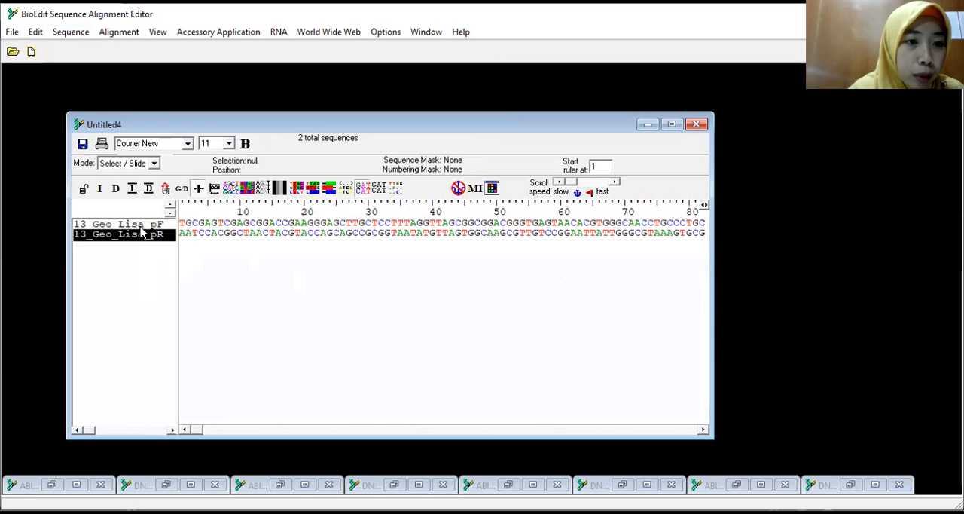
{"action": "double_click", "coordinate": [143, 235]}
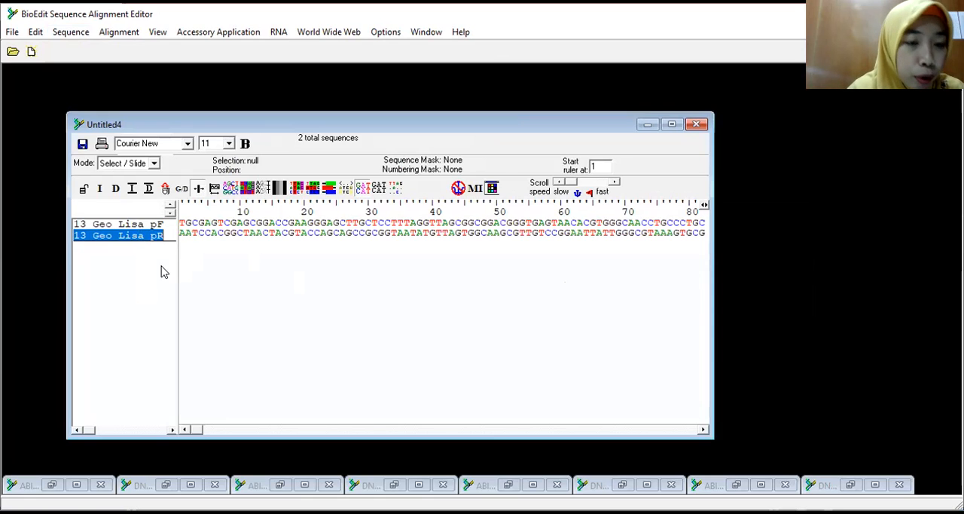
{"action": "left_click", "coordinate": [160, 225], "text": "shift"}
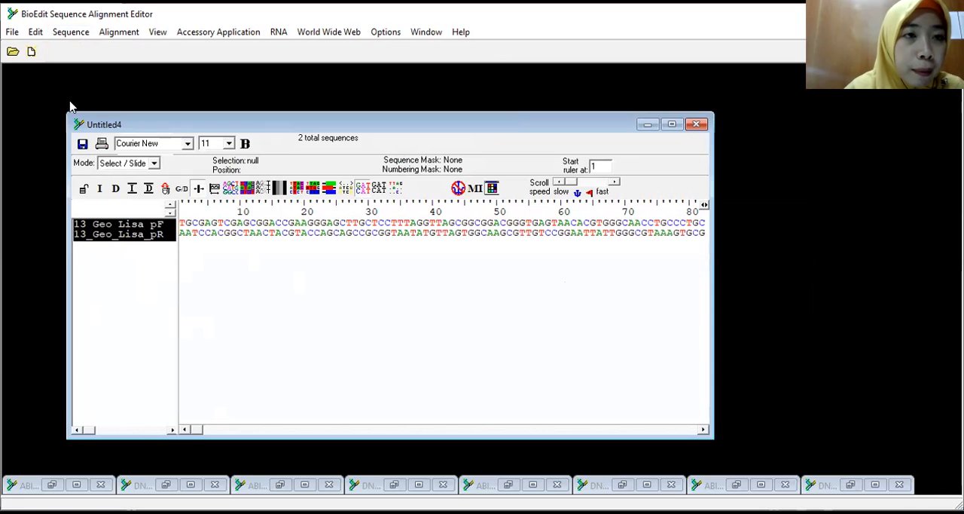
{"action": "left_click", "coordinate": [83, 35]}
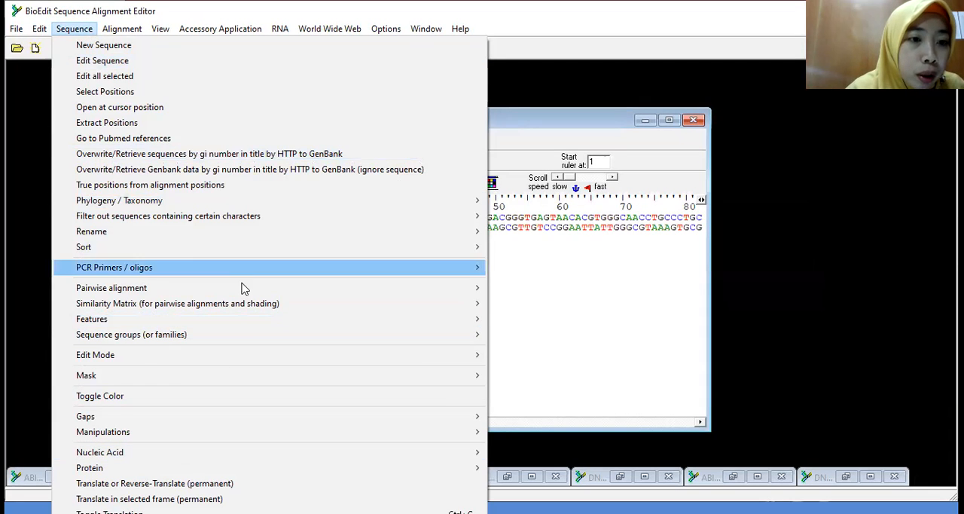
{"action": "mouse_move", "coordinate": [259, 288]}
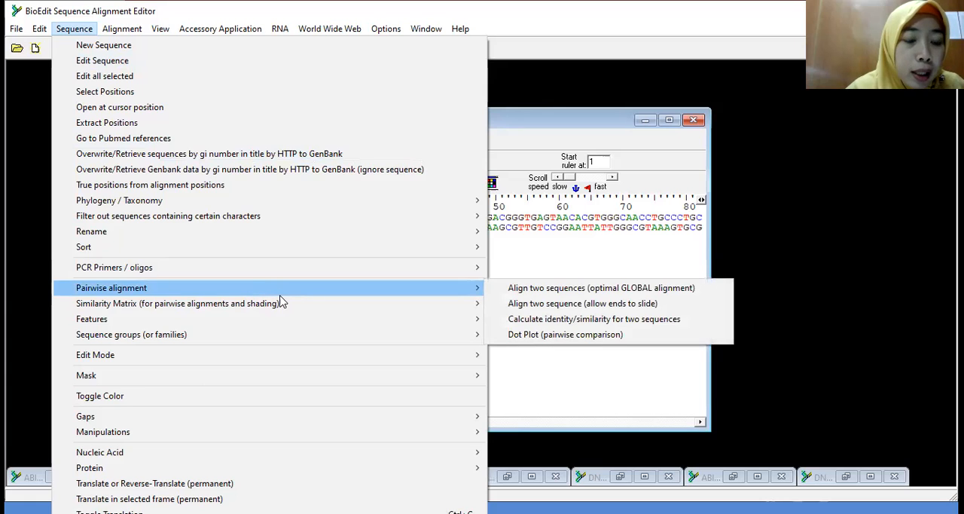
{"action": "left_click", "coordinate": [517, 305]}
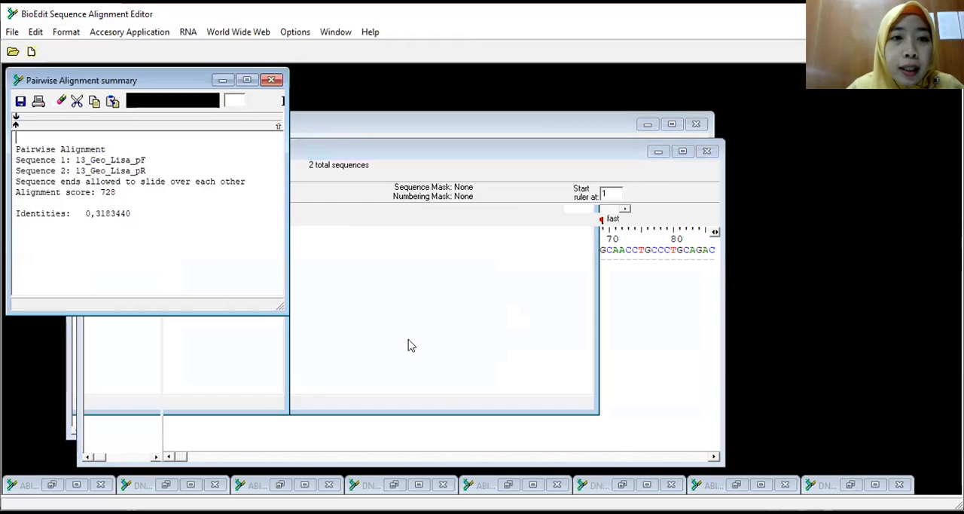
{"action": "left_click", "coordinate": [222, 80]}
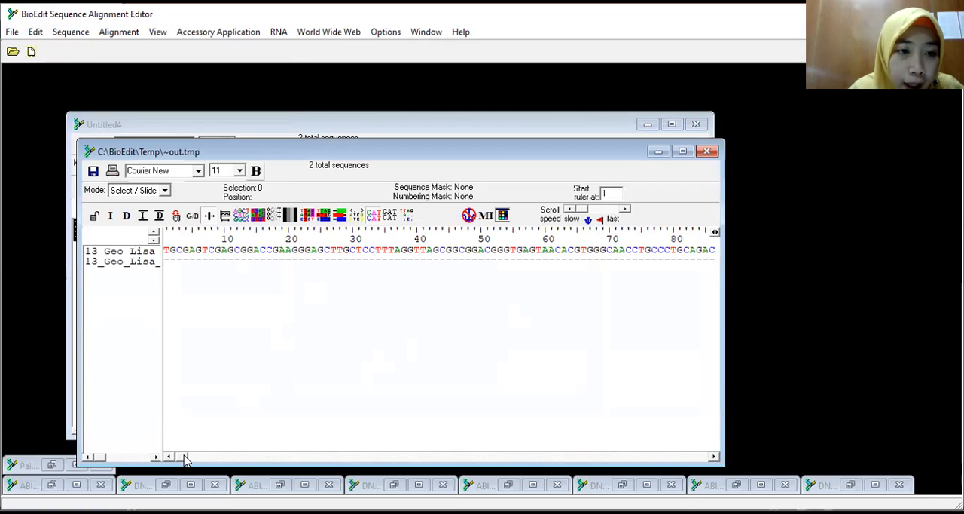
Step: Examine the aligned pF and pR reads for mismatched bases and gaps, starting where they overlap near position 450 and continuing to the end
{"action": "left_click_drag", "start_coordinate": [183, 455], "coordinate": [184, 456]}
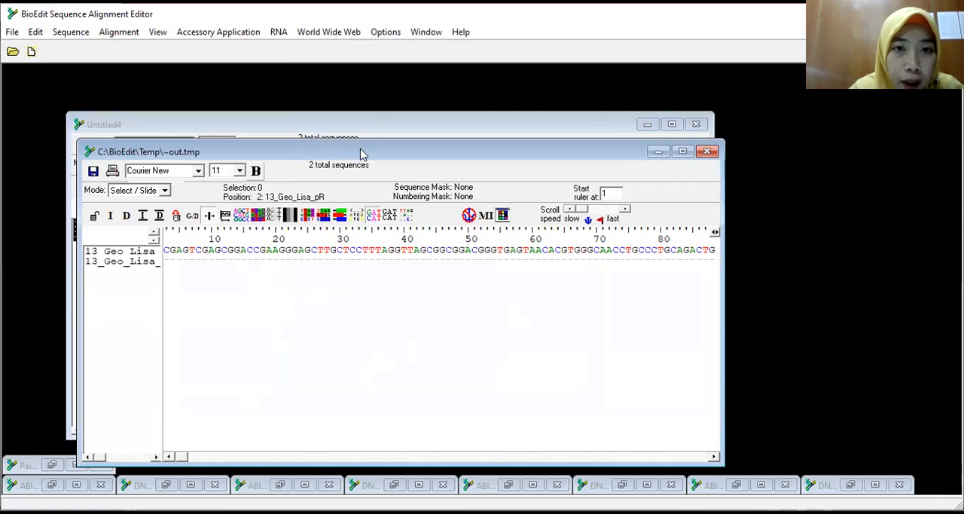
{"action": "left_click_drag", "start_coordinate": [361, 151], "coordinate": [382, 78]}
{"action": "left_click_drag", "start_coordinate": [203, 382], "coordinate": [362, 409]}
{"action": "left_click", "coordinate": [532, 186]}
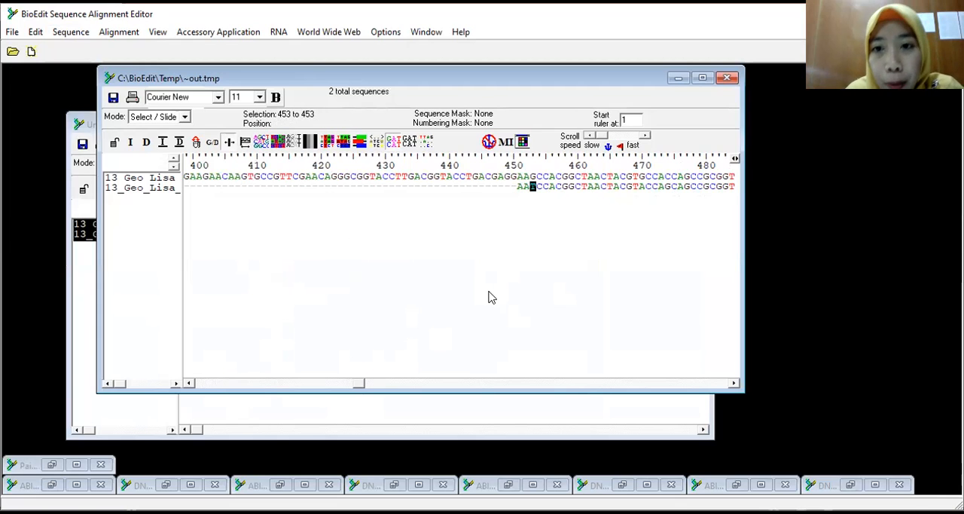
{"action": "left_click", "coordinate": [514, 177]}
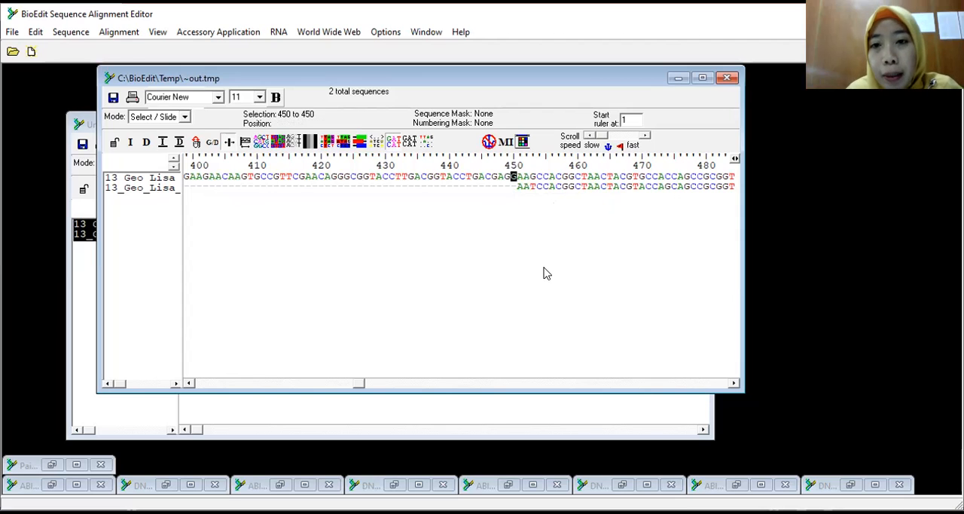
{"action": "left_click", "coordinate": [538, 178]}
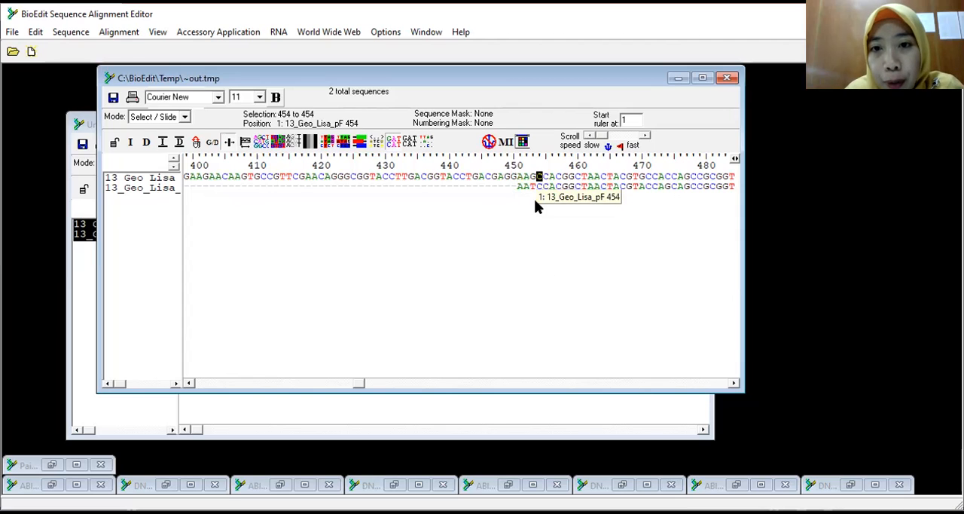
{"action": "left_click", "coordinate": [533, 187]}
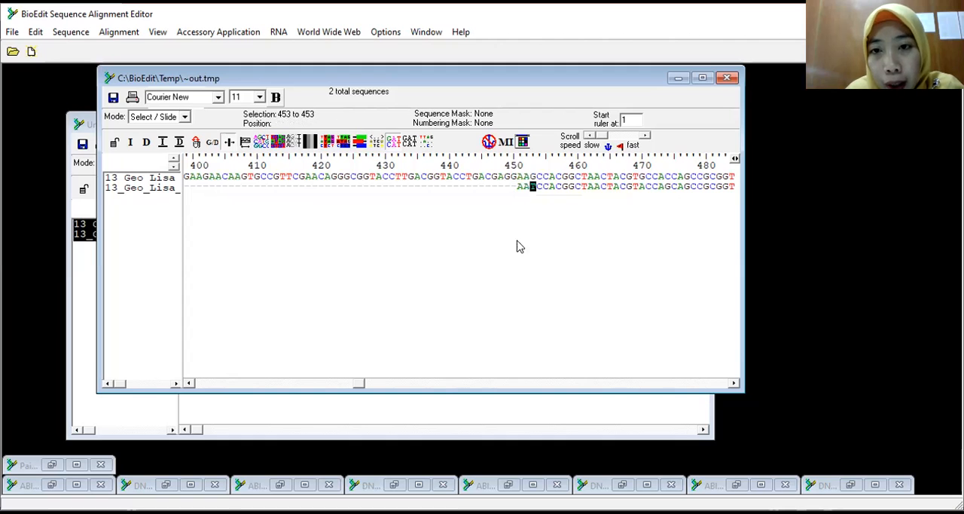
{"action": "left_click_drag", "start_coordinate": [354, 389], "coordinate": [377, 391]}
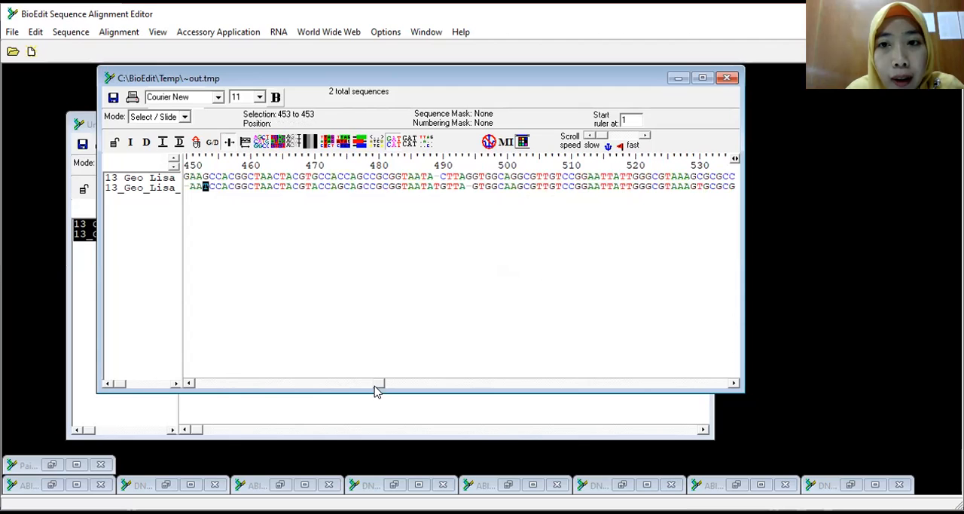
{"action": "left_click", "coordinate": [436, 186]}
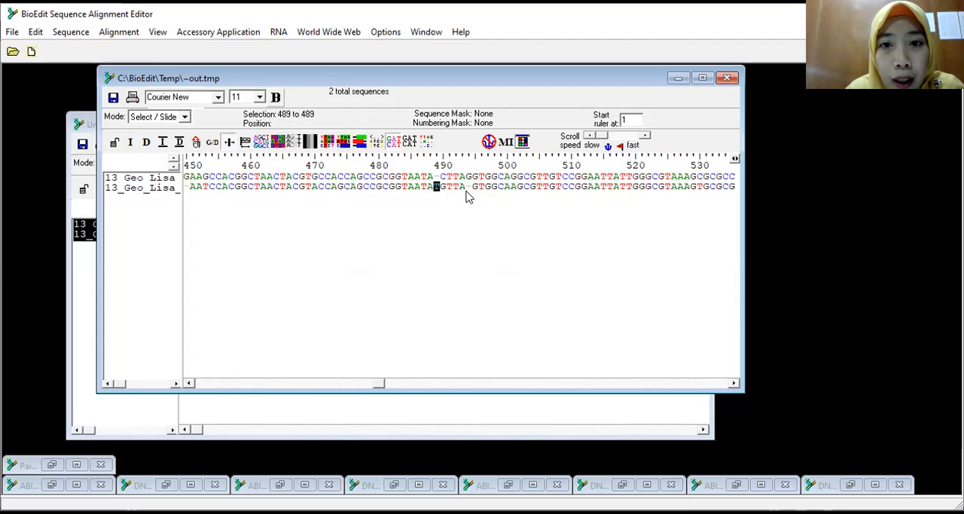
{"action": "left_click", "coordinate": [469, 186]}
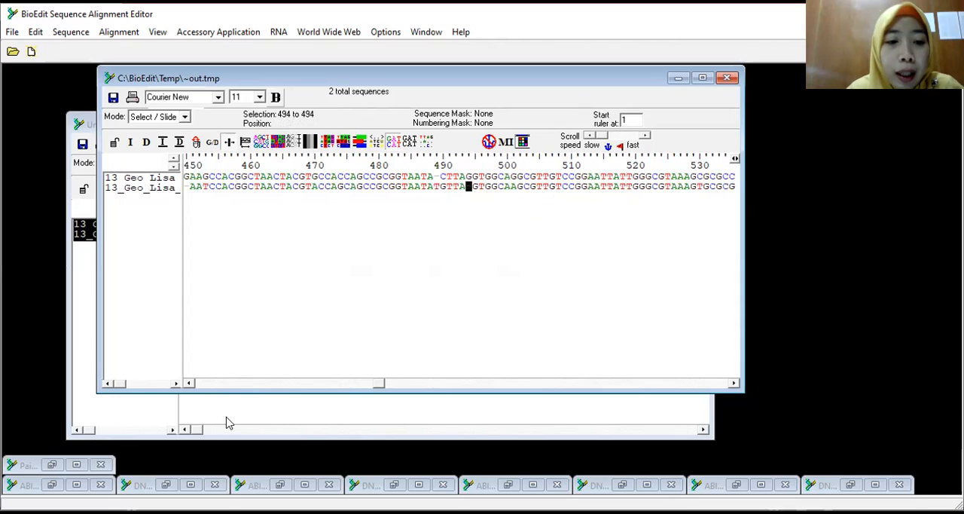
{"action": "left_click_drag", "start_coordinate": [387, 384], "coordinate": [735, 401]}
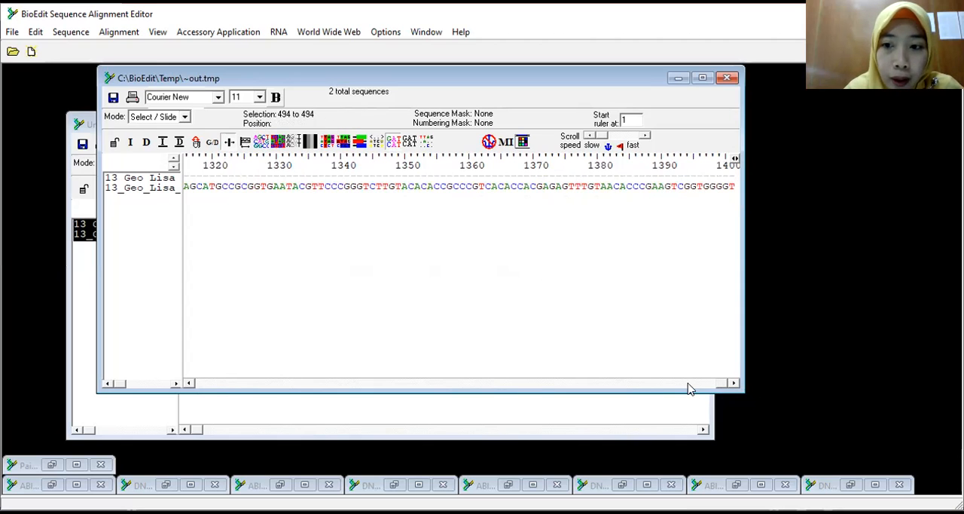
Step: Create a consensus sequence from the aligned 13_Geo_Lisa forward and reverse reads
{"action": "left_click_drag", "start_coordinate": [727, 384], "coordinate": [175, 397]}
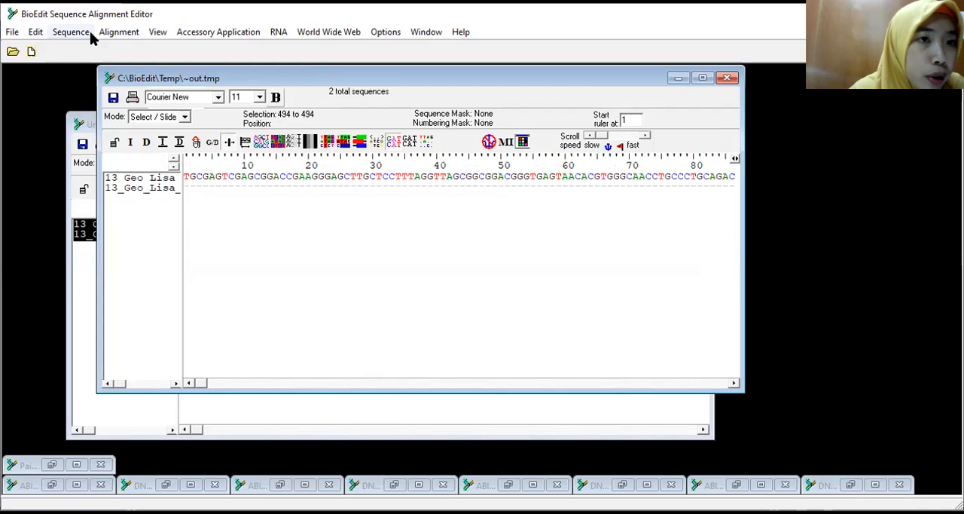
{"action": "left_click", "coordinate": [122, 34]}
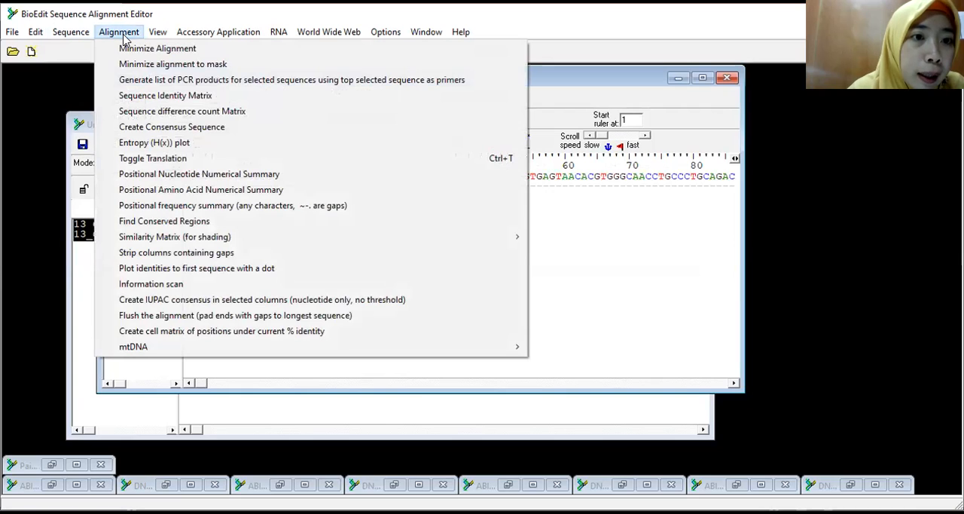
{"action": "left_click", "coordinate": [139, 128]}
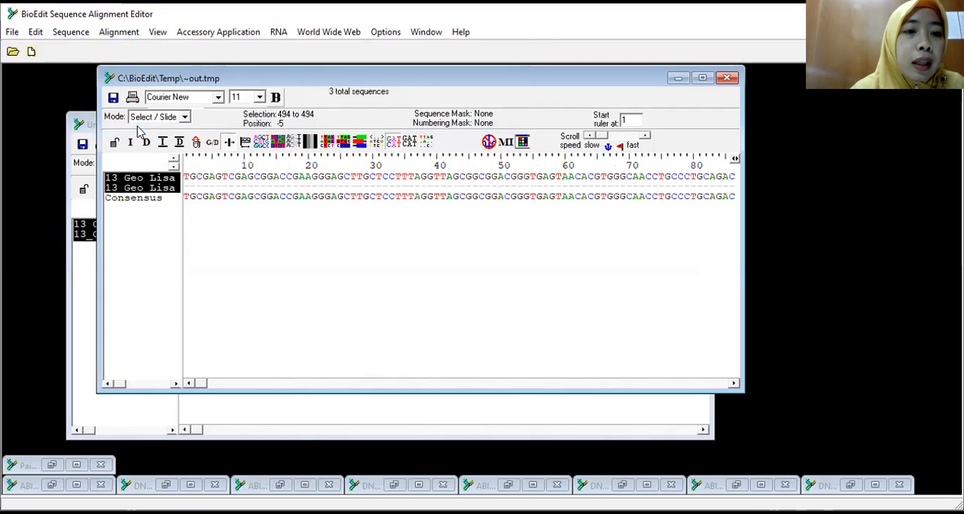
Step: Select only the Consensus sequence and copy it to the clipboard in FASTA format
{"action": "left_click", "coordinate": [140, 199]}
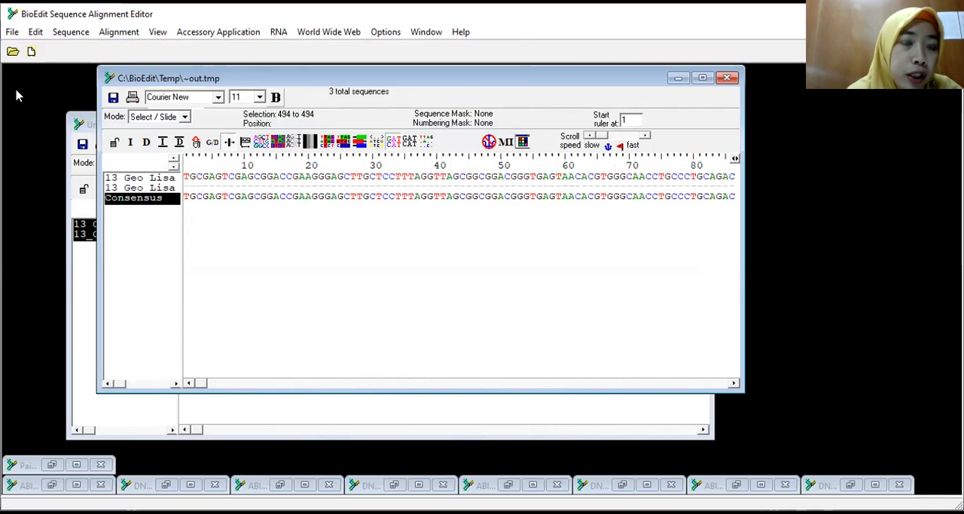
{"action": "left_click", "coordinate": [36, 31]}
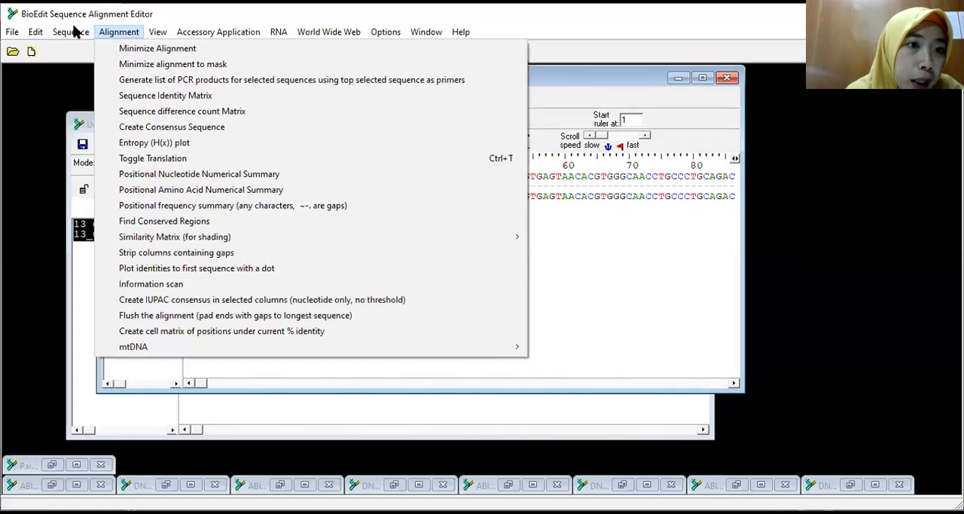
{"action": "mouse_move", "coordinate": [76, 30]}
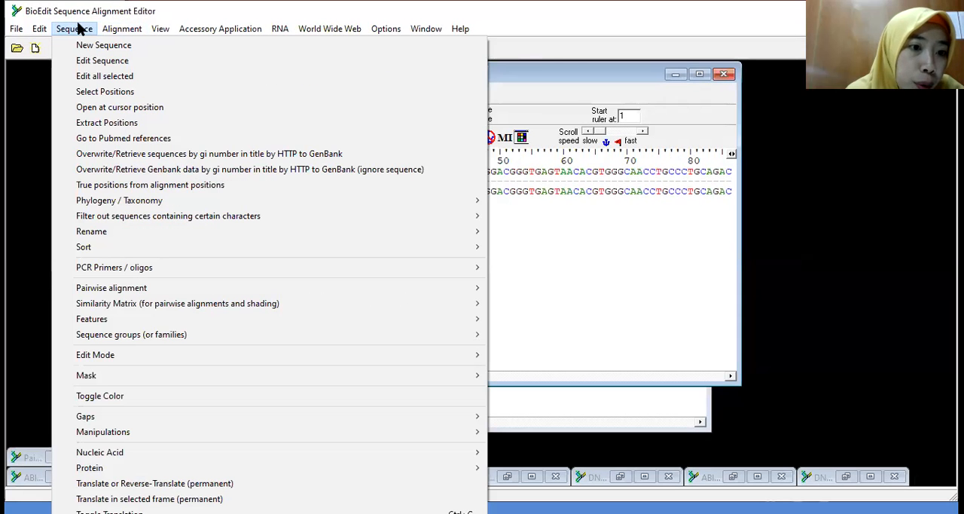
{"action": "mouse_move", "coordinate": [19, 30]}
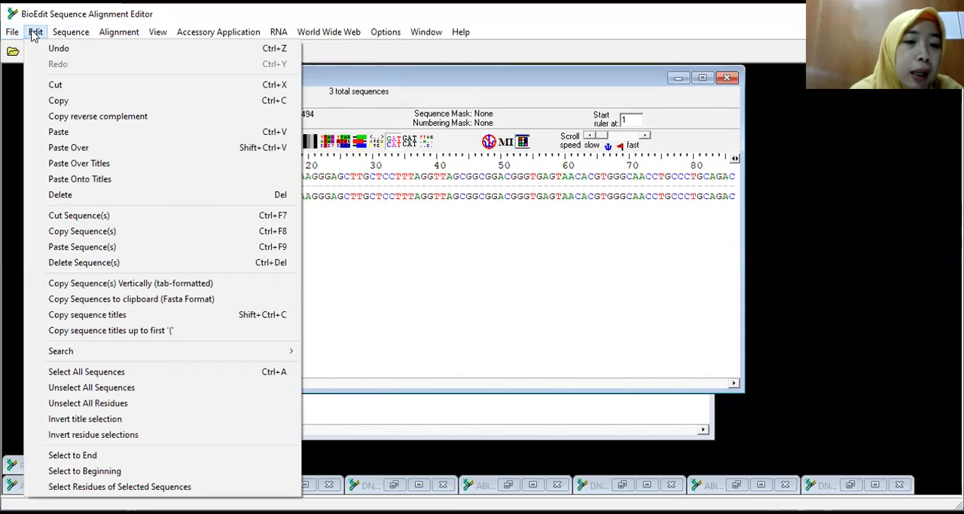
{"action": "left_click", "coordinate": [95, 299]}
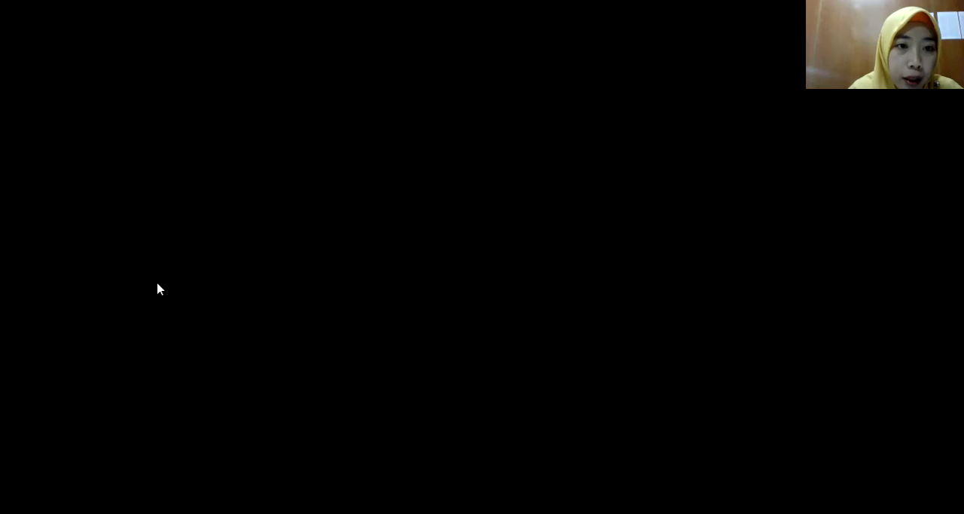
Step: Switch to the HASIL EDIT 13 GEO LISA file in Notepad and paste the consensus below the pF and pR reads
{"action": "key", "text": "Return"}
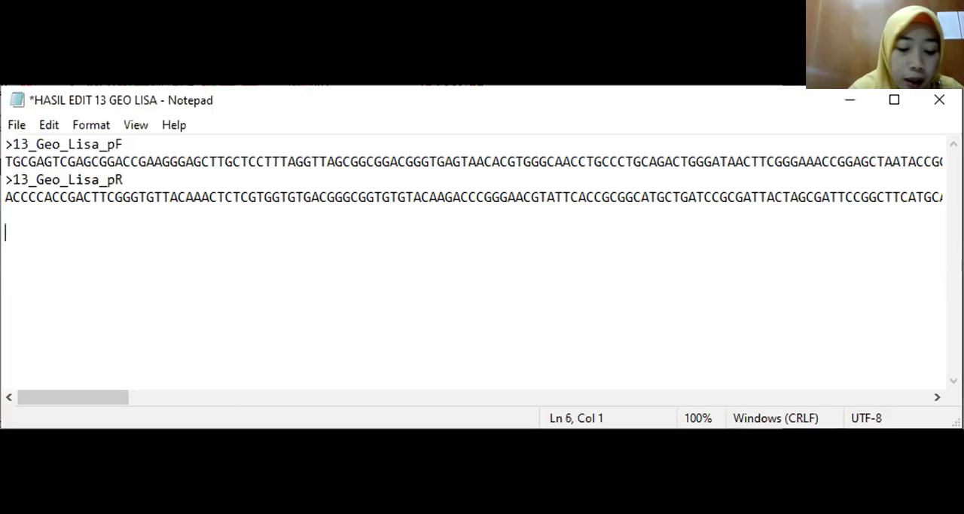
{"action": "key", "text": "ctrl+v"}
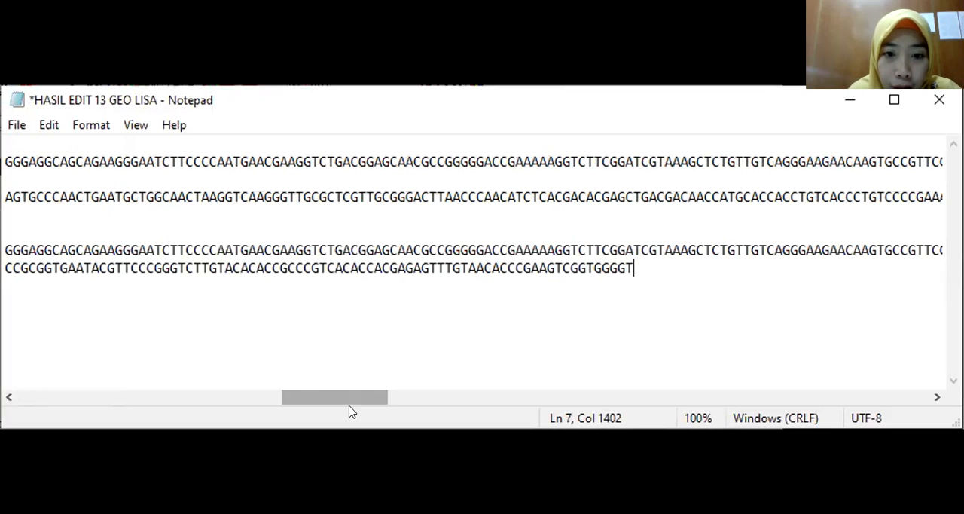
{"action": "left_click_drag", "start_coordinate": [339, 394], "coordinate": [76, 396]}
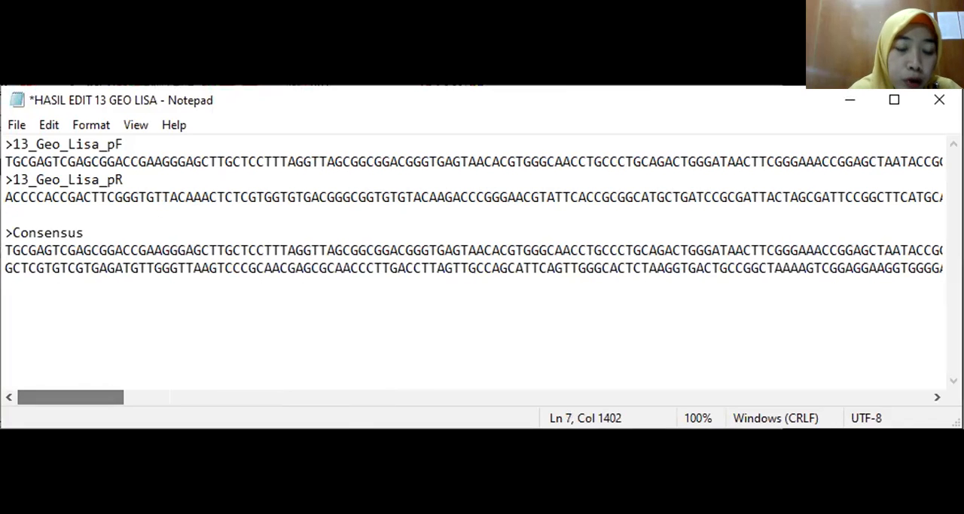
Step: Extend the pasted consensus header line to read >Consensus_13_Geo_Lisa
{"action": "left_click", "coordinate": [89, 233]}
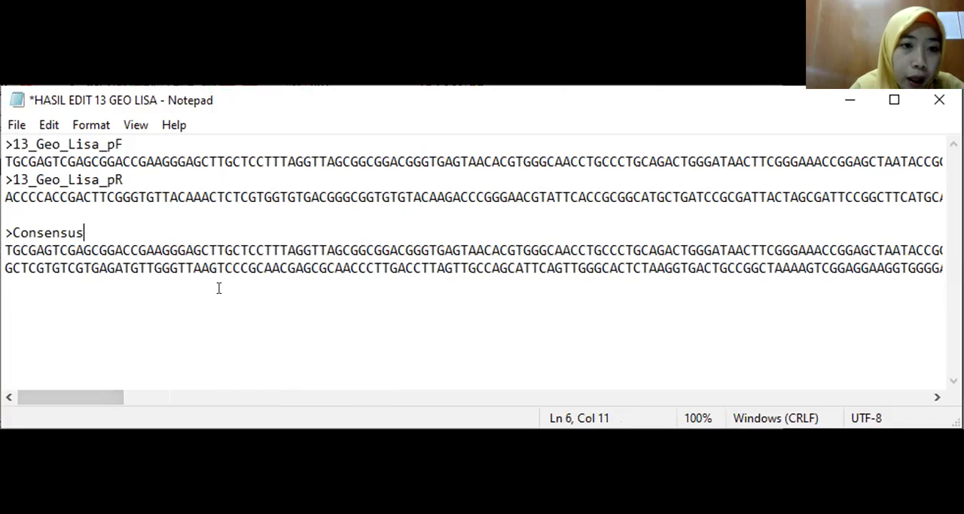
{"action": "type", "text": "_13_gEO"}
{"action": "key", "text": "BackSpace"}
{"action": "key", "text": "BackSpace"}
{"action": "key", "text": "BackSpace"}
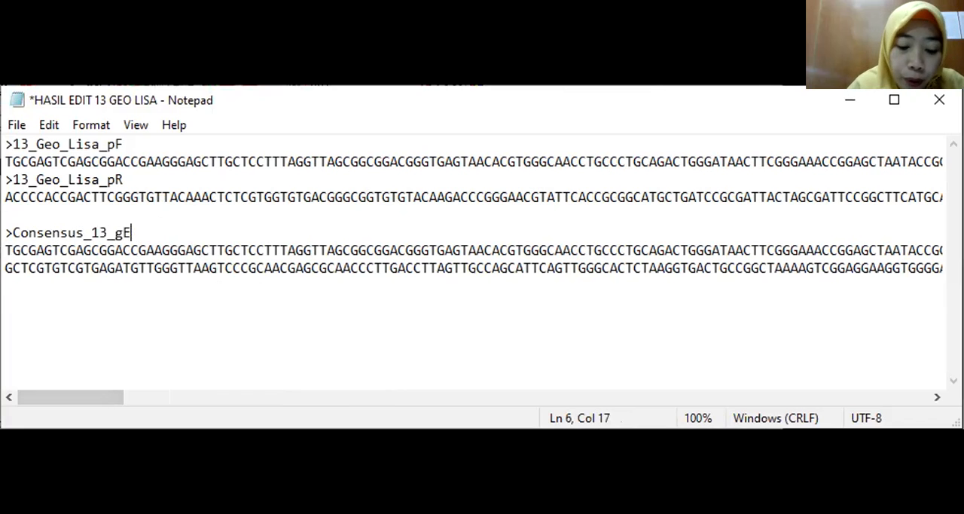
{"action": "type", "text": "Geo_"}
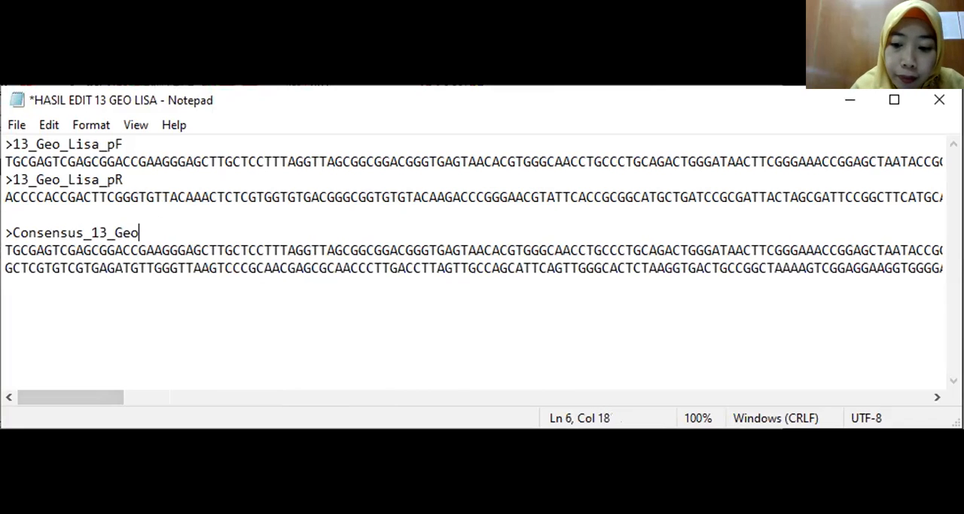
{"action": "type", "text": "Lisa"}
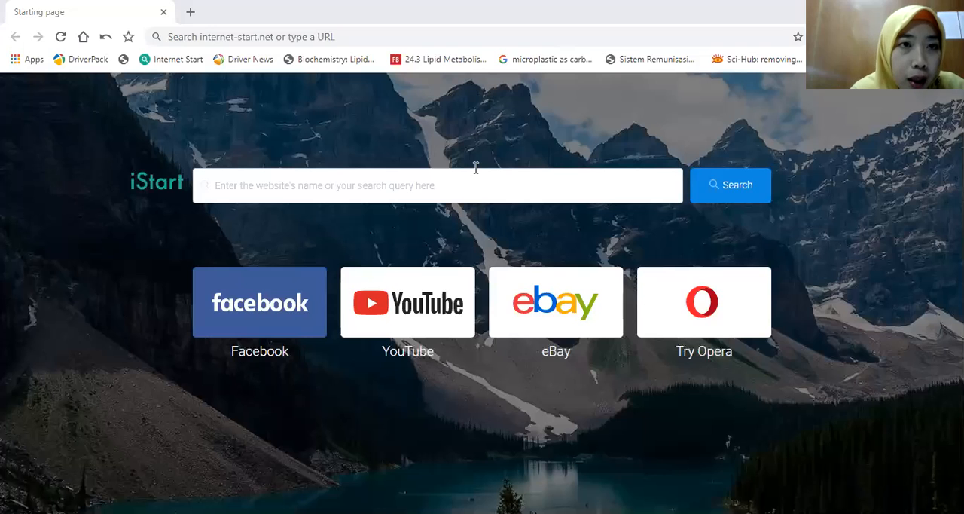
{"action": "left_click", "coordinate": [273, 37]}
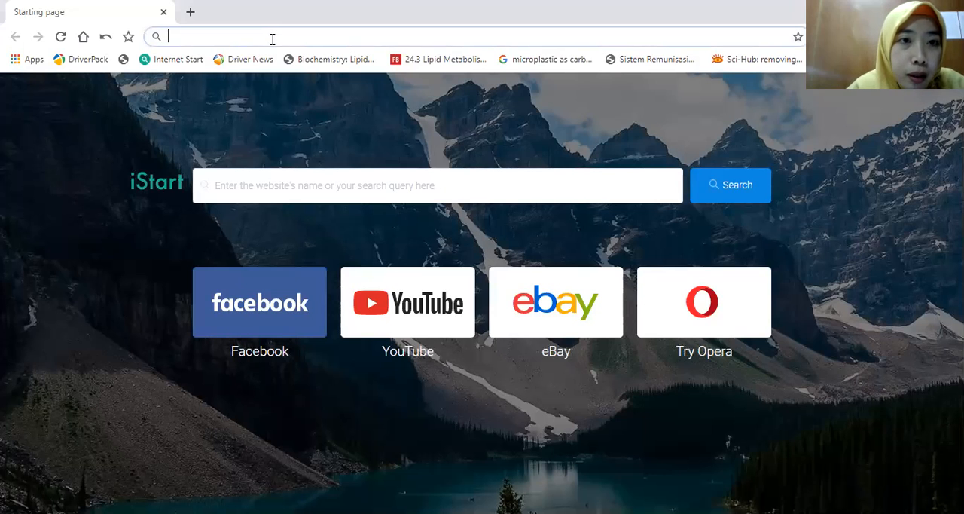
{"action": "type", "text": "http"}
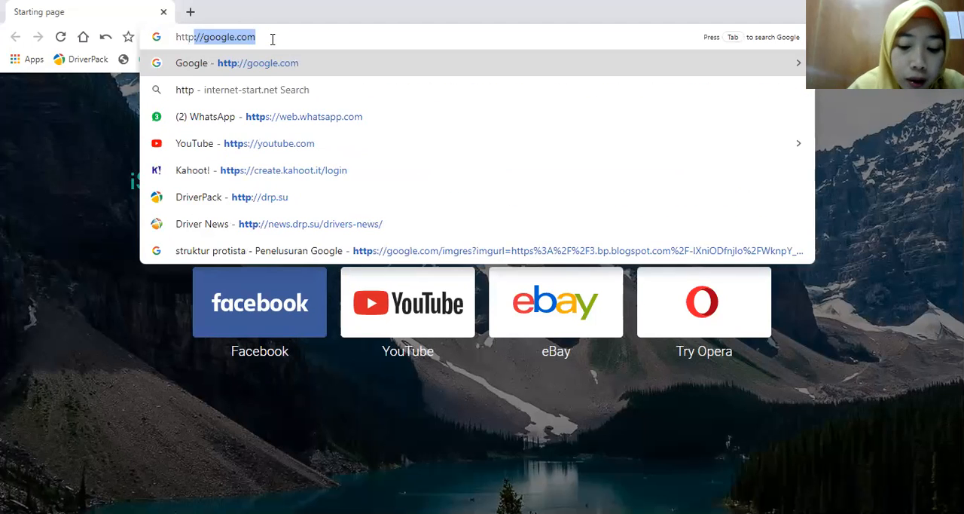
{"action": "type", "text": ":/"}
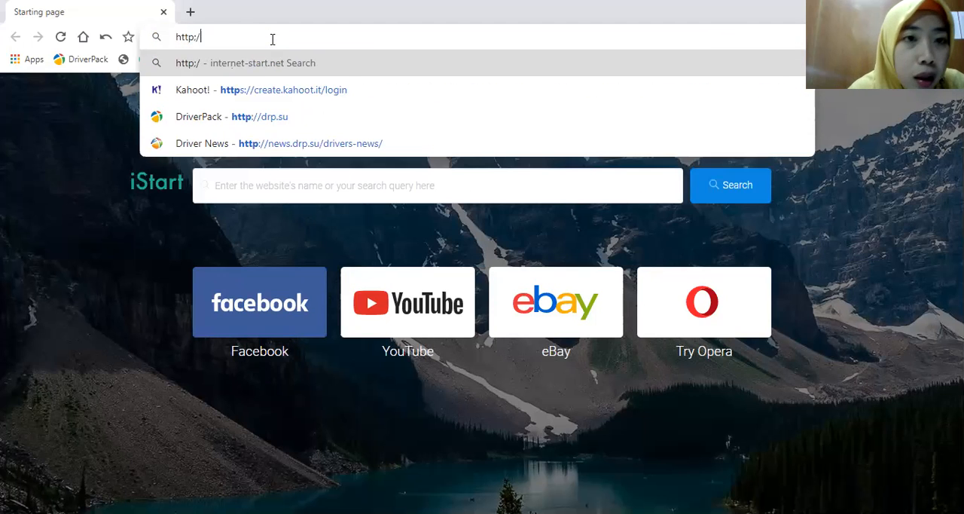
{"action": "type", "text": "/ nc"}
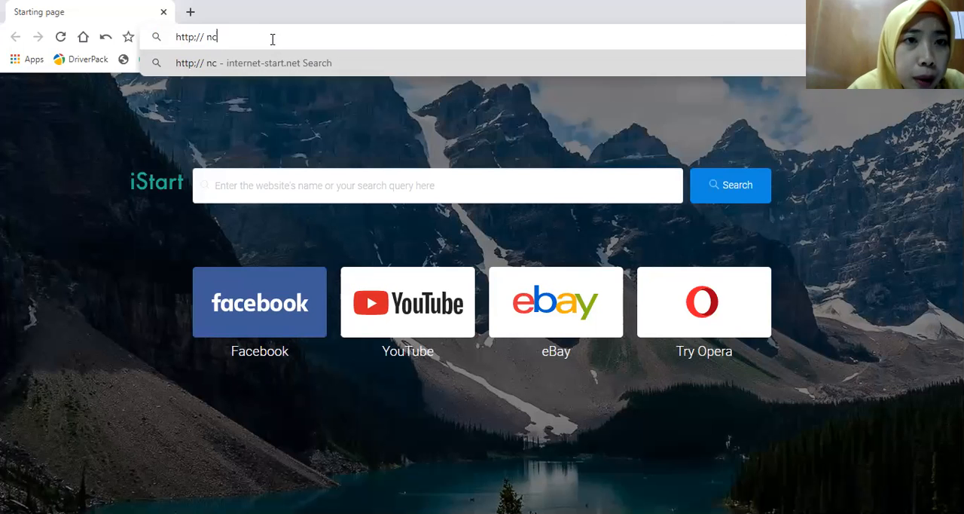
{"action": "key", "text": "BackSpace"}
{"action": "key", "text": "BackSpace"}
{"action": "key", "text": "Escape"}
Step: Open the NCBI website in the browser and go to the Nucleotide BLAST search page through BLAST
{"action": "left_click", "coordinate": [273, 36]}
{"action": "type", "text": "ncbi.nlm.nih.gov"}
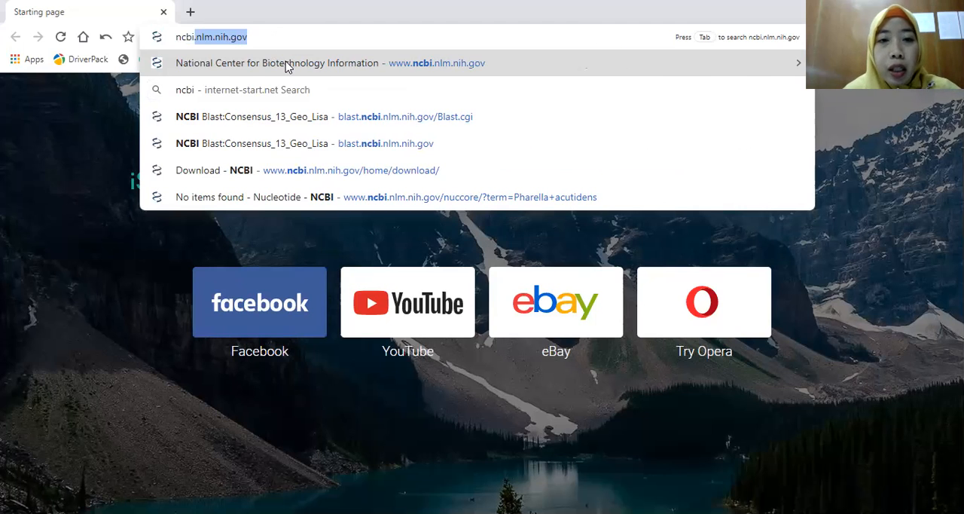
{"action": "left_click", "coordinate": [287, 64]}
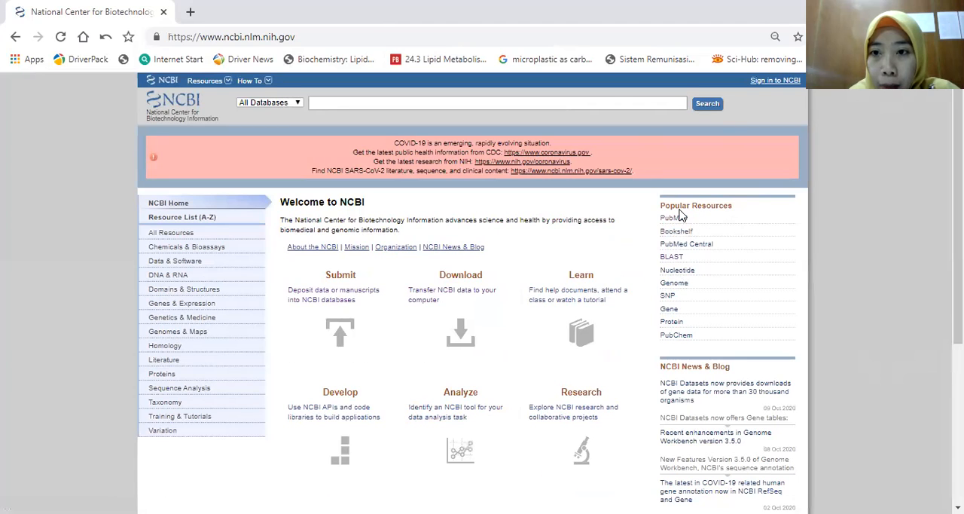
{"action": "left_click", "coordinate": [678, 260]}
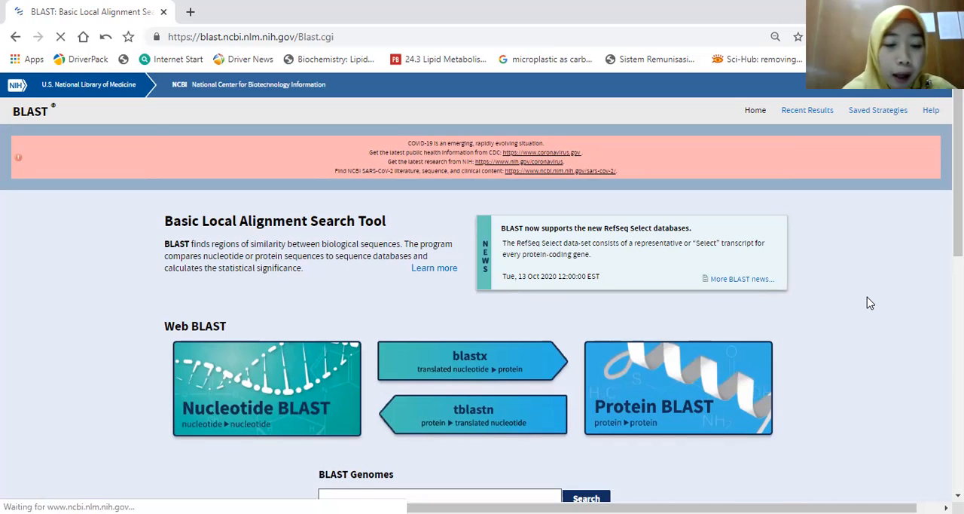
{"action": "left_click", "coordinate": [285, 416]}
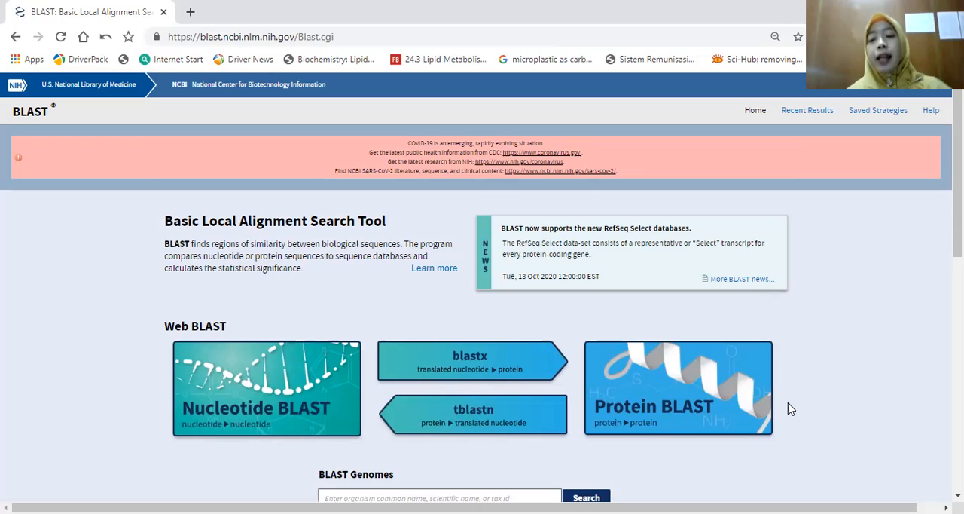
{"action": "left_click", "coordinate": [271, 391]}
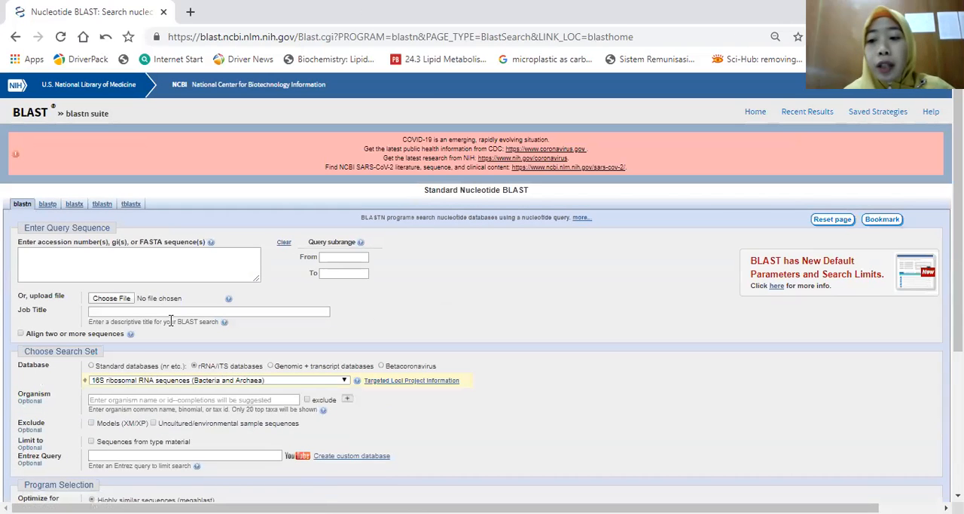
Step: Paste the copied consensus FASTA sequence as the BLAST query
{"action": "left_click", "coordinate": [29, 261]}
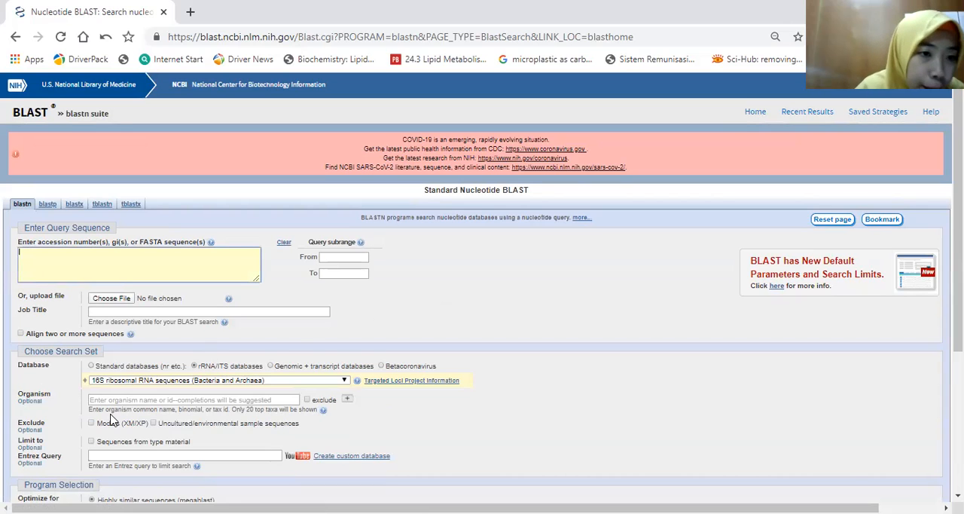
{"action": "key", "text": "ctrl+v"}
{"action": "left_click", "coordinate": [254, 258]}
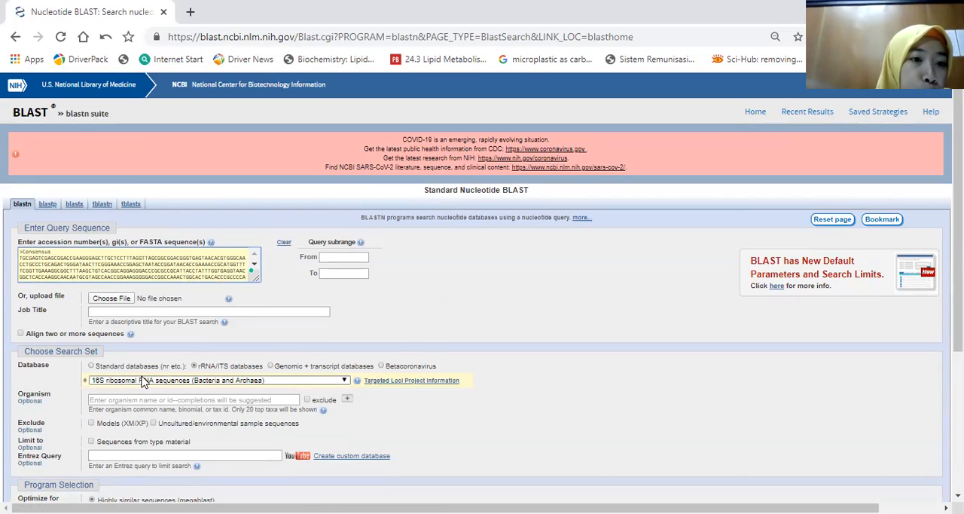
Step: Run BLAST against the rRNA/ITS database of 16S ribosomal RNA sequences (Bacteria and Archaea), optimized for highly similar sequences (megablast)
{"action": "scroll", "coordinate": [143, 382], "scroll_direction": "down", "scroll_amount": 1}
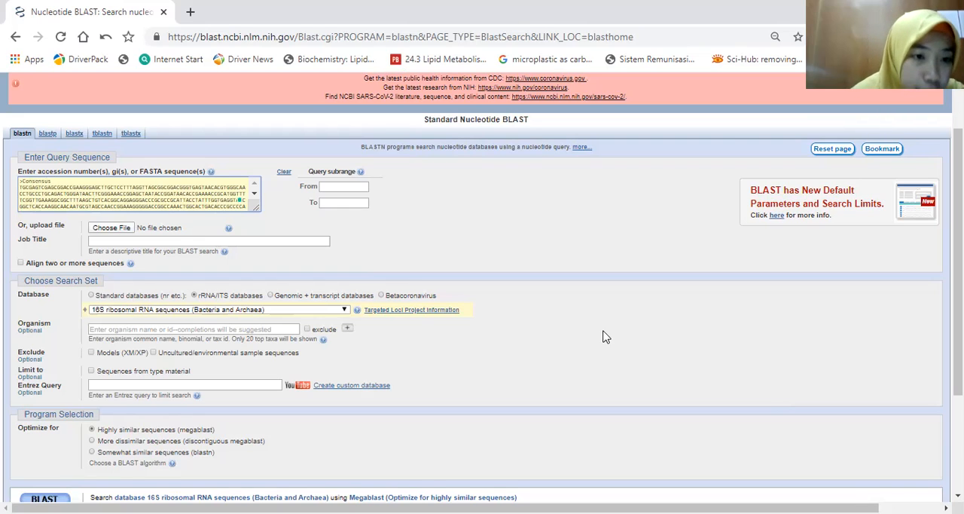
{"action": "left_click", "coordinate": [194, 296]}
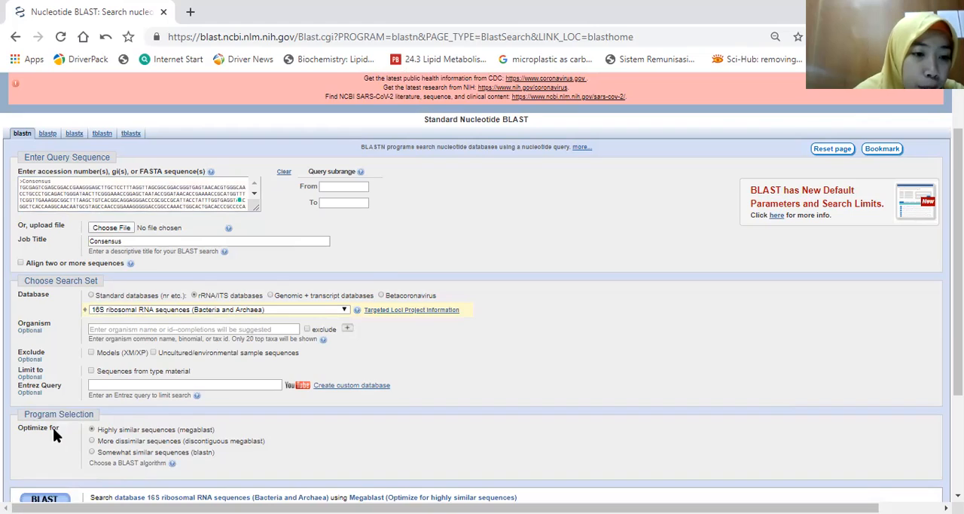
{"action": "scroll", "coordinate": [94, 391], "scroll_direction": "down", "scroll_amount": 2}
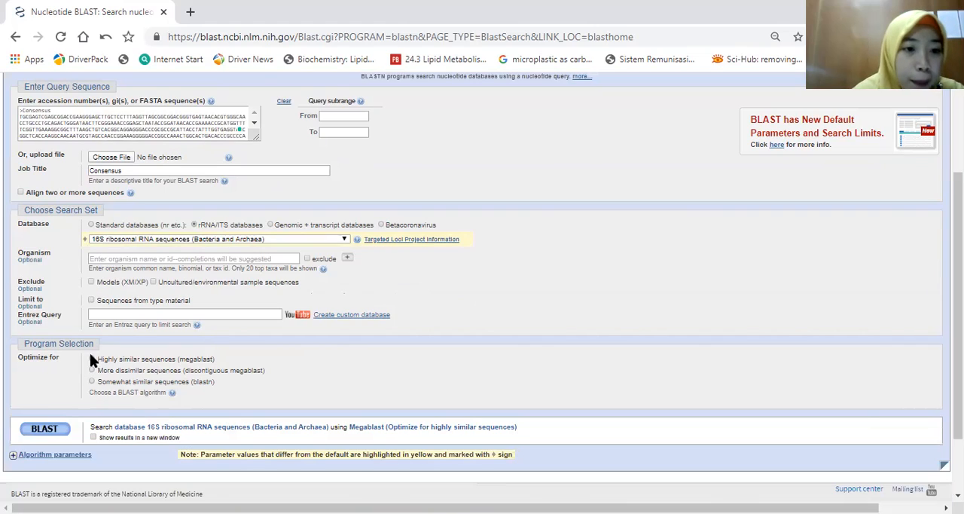
{"action": "left_click", "coordinate": [43, 429]}
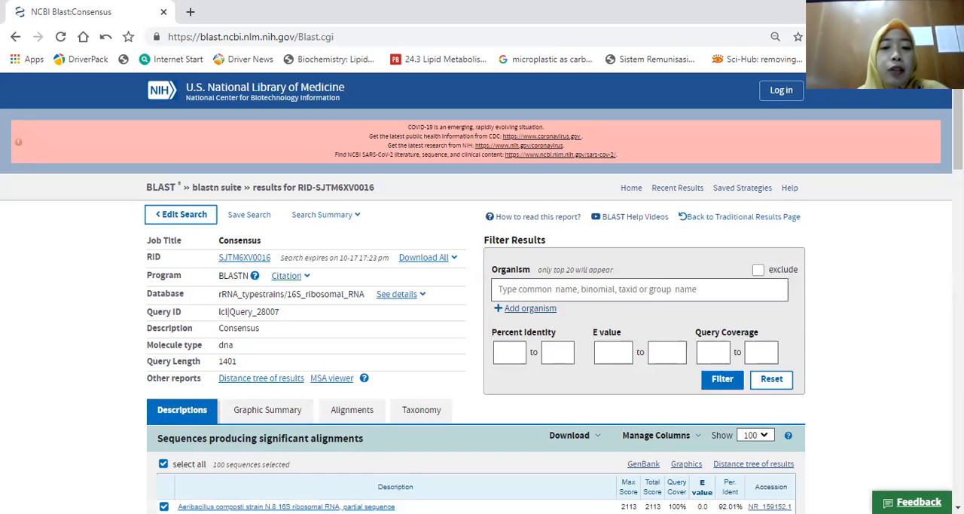
Step: Review the BLAST search details and the graphic summary showing the distribution of hits along the consensus query
{"action": "scroll", "coordinate": [482, 294], "scroll_direction": "down", "scroll_amount": 1}
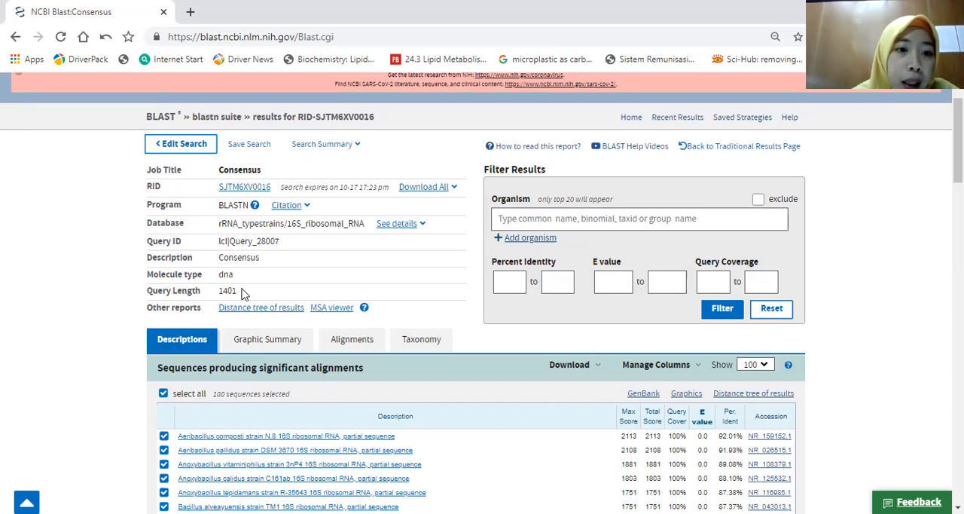
{"action": "left_click", "coordinate": [272, 347]}
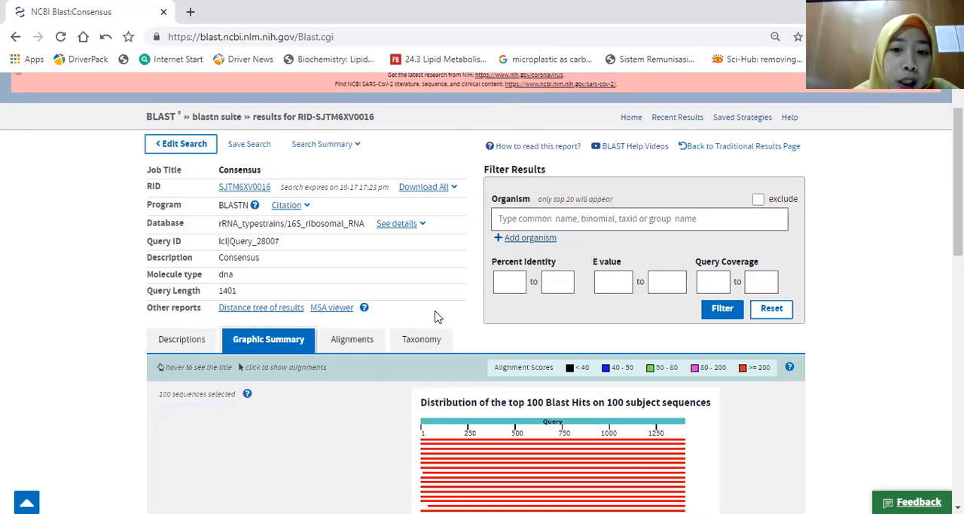
{"action": "scroll", "coordinate": [430, 316], "scroll_direction": "down", "scroll_amount": 2}
{"action": "scroll", "coordinate": [422, 333], "scroll_direction": "down", "scroll_amount": 1}
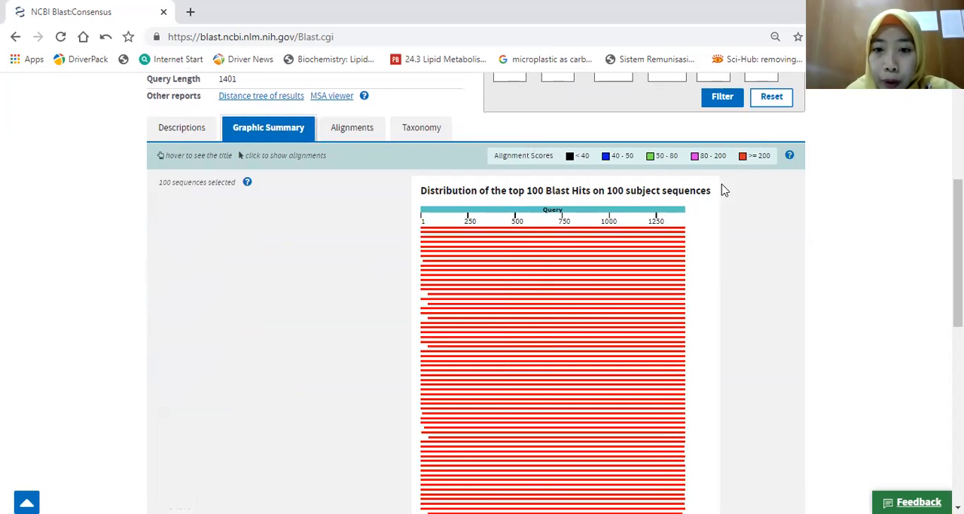
{"action": "scroll", "coordinate": [670, 279], "scroll_direction": "down", "scroll_amount": 4}
{"action": "scroll", "coordinate": [671, 277], "scroll_direction": "up", "scroll_amount": 2}
{"action": "scroll", "coordinate": [670, 277], "scroll_direction": "up", "scroll_amount": 5}
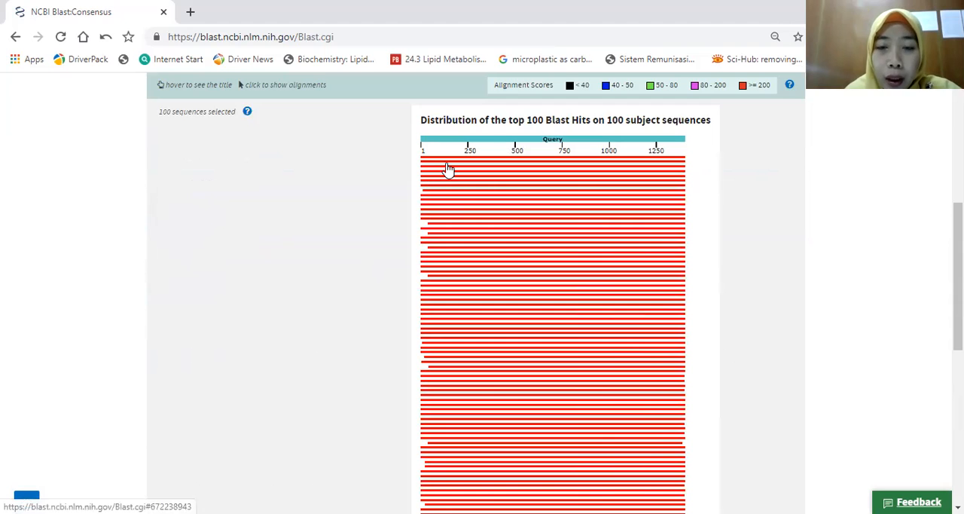
{"action": "scroll", "coordinate": [447, 170], "scroll_direction": "up", "scroll_amount": 1}
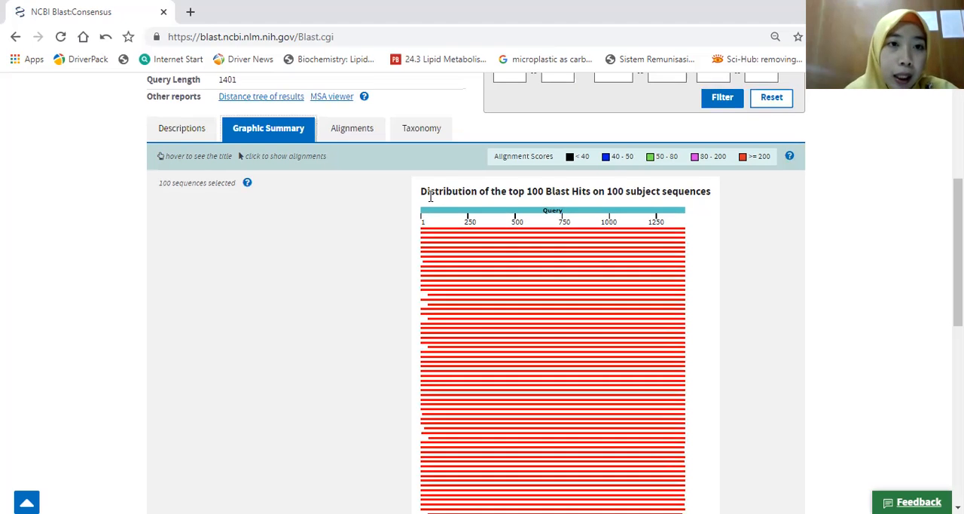
Step: Open the pairwise alignments from the graphic summary and highlight the title of the Aeribacillus composti strain N.8 match
{"action": "scroll", "coordinate": [381, 243], "scroll_direction": "up", "scroll_amount": 2}
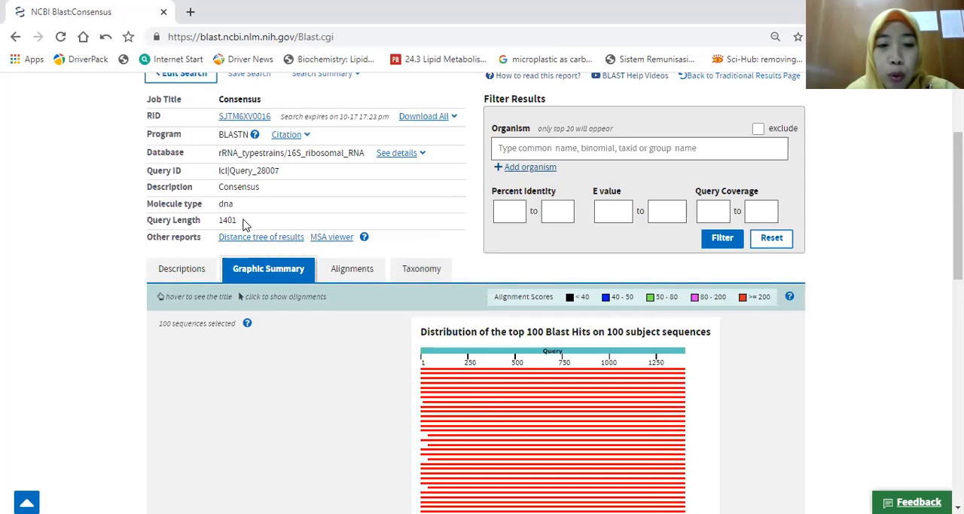
{"action": "scroll", "coordinate": [772, 329], "scroll_direction": "down", "scroll_amount": 1}
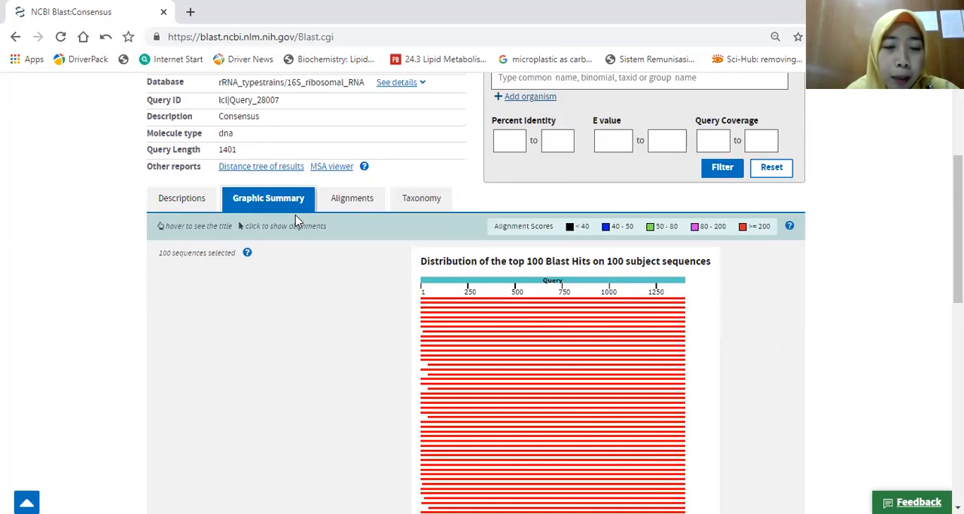
{"action": "left_click", "coordinate": [494, 324]}
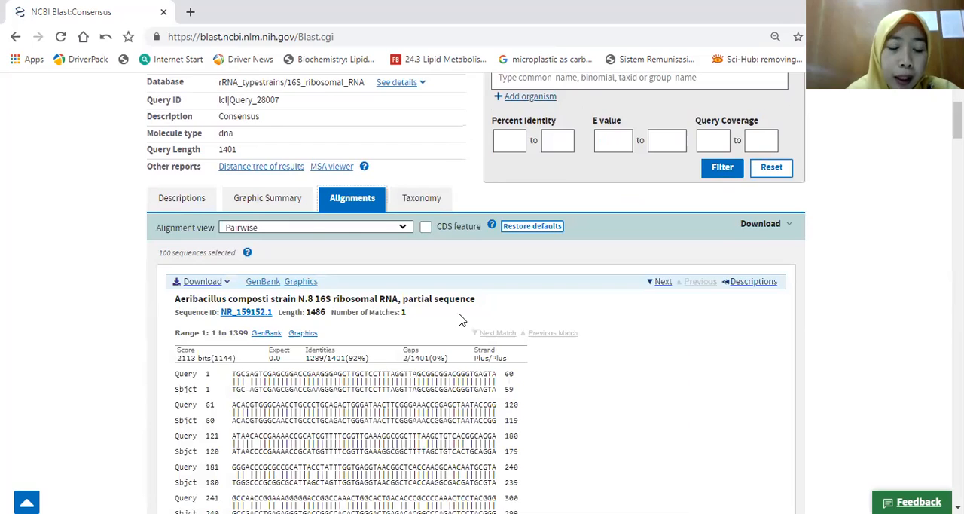
{"action": "scroll", "coordinate": [462, 316], "scroll_direction": "down", "scroll_amount": 1}
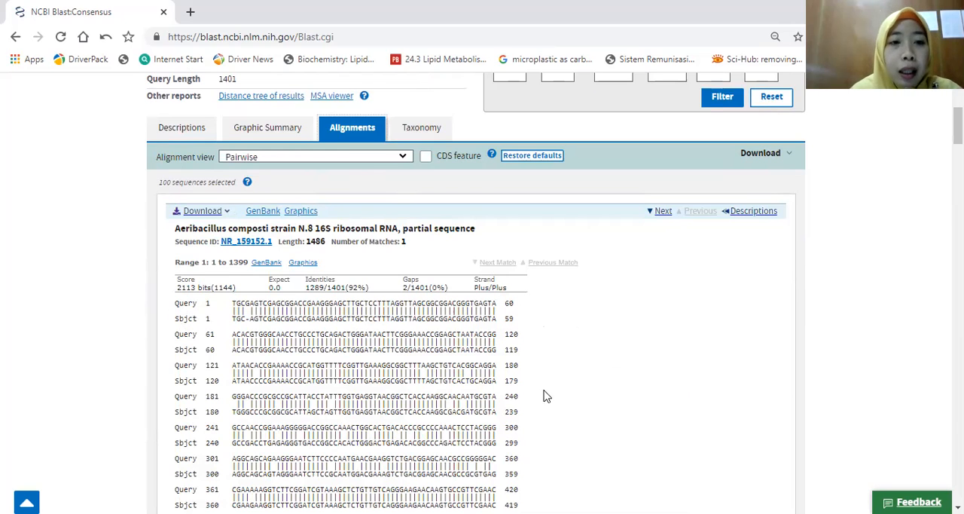
{"action": "left_click_drag", "start_coordinate": [175, 227], "coordinate": [509, 227]}
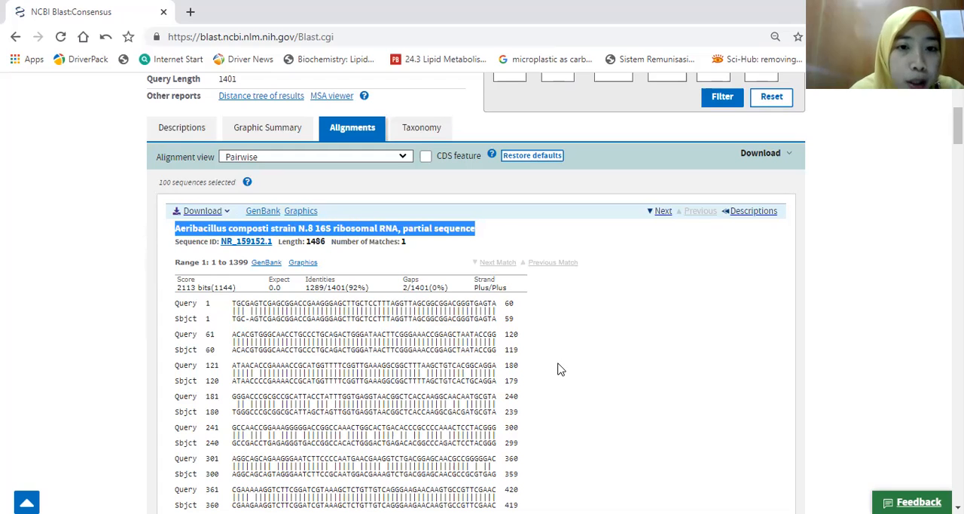
Step: Examine the base-by-base alignment with Aeribacillus composti, highlighting the query base at the first gap and a mismatched base in the 121–180 row
{"action": "scroll", "coordinate": [619, 346], "scroll_direction": "down", "scroll_amount": 1}
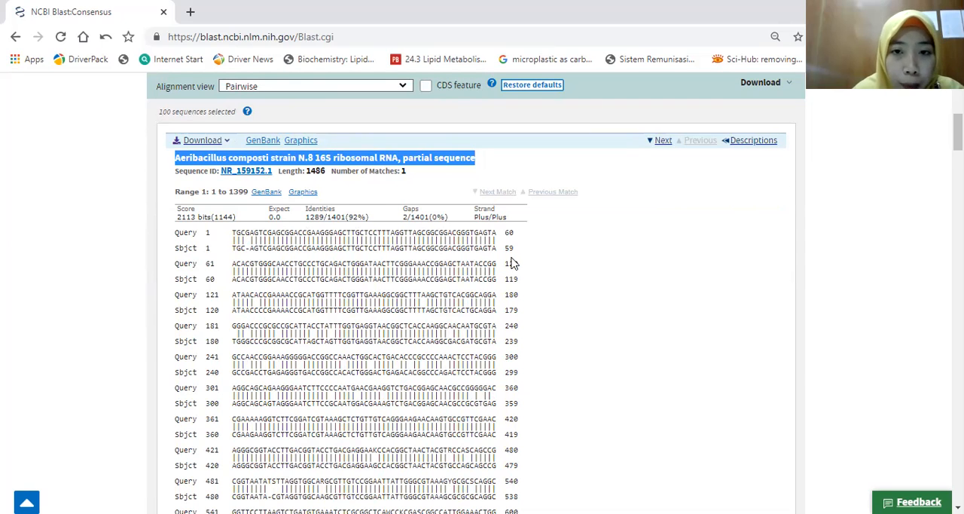
{"action": "scroll", "coordinate": [512, 262], "scroll_direction": "down", "scroll_amount": 1}
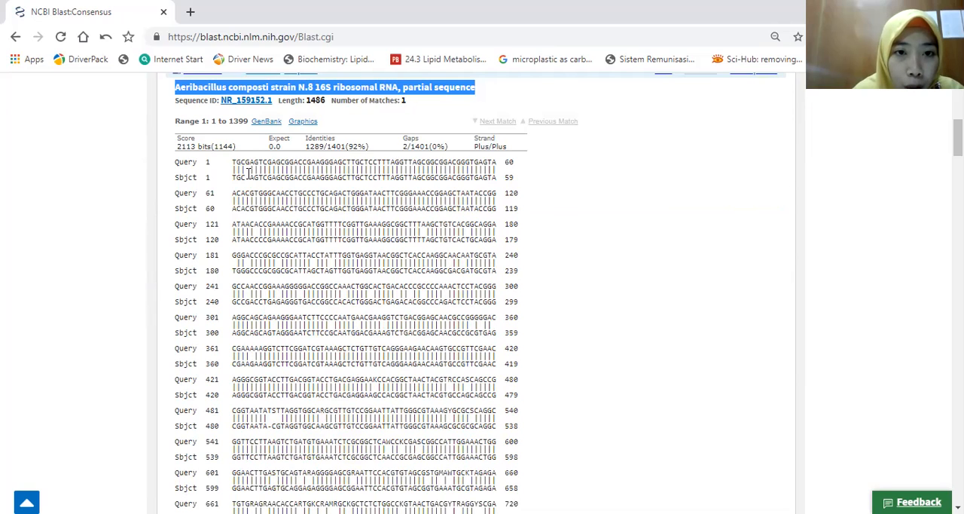
{"action": "left_click", "coordinate": [241, 161]}
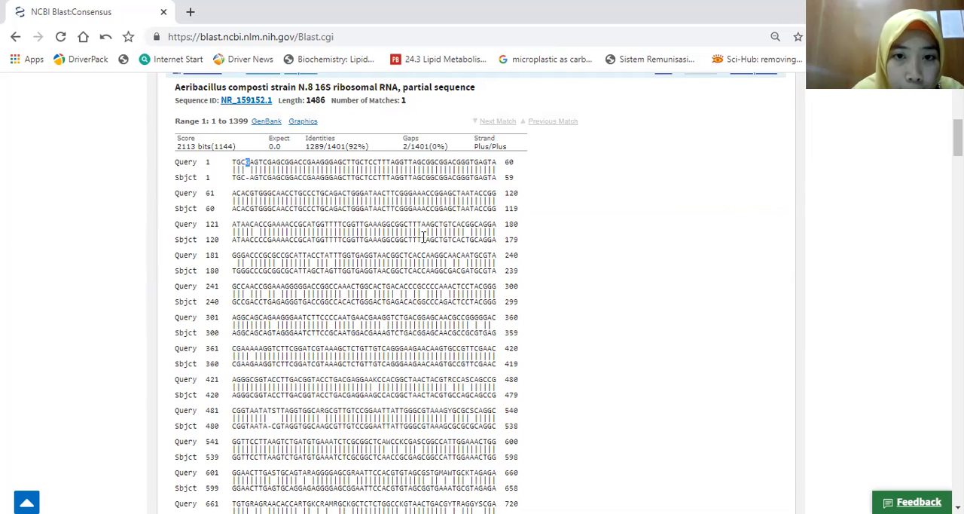
{"action": "left_click_drag", "start_coordinate": [425, 226], "coordinate": [424, 226]}
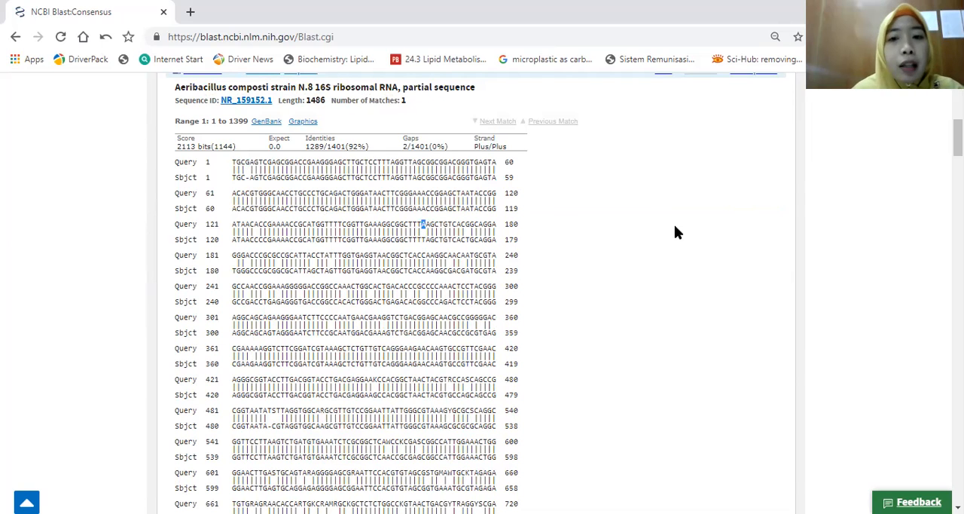
Step: Show the descriptions of sequences producing significant alignments and copy the species name Aeribacillus composti from the first hit
{"action": "scroll", "coordinate": [674, 225], "scroll_direction": "up", "scroll_amount": 3}
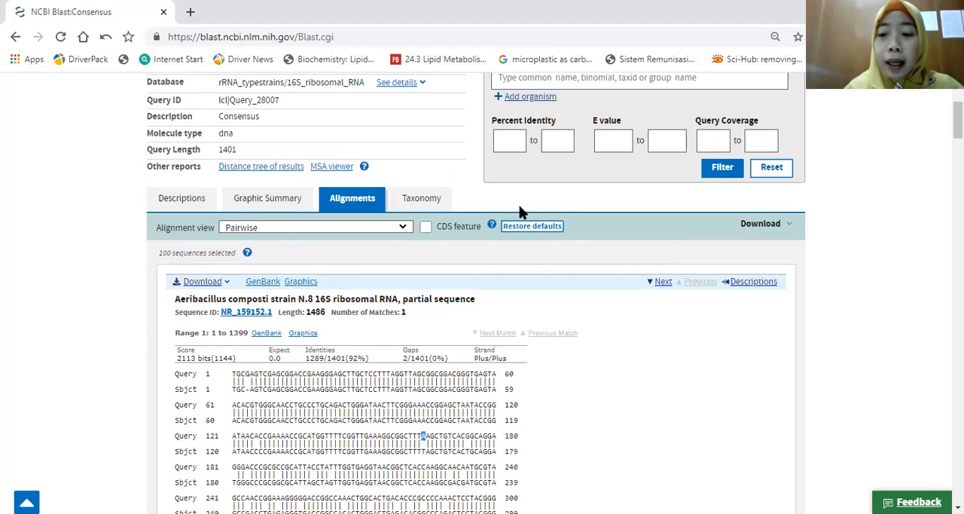
{"action": "left_click", "coordinate": [177, 203]}
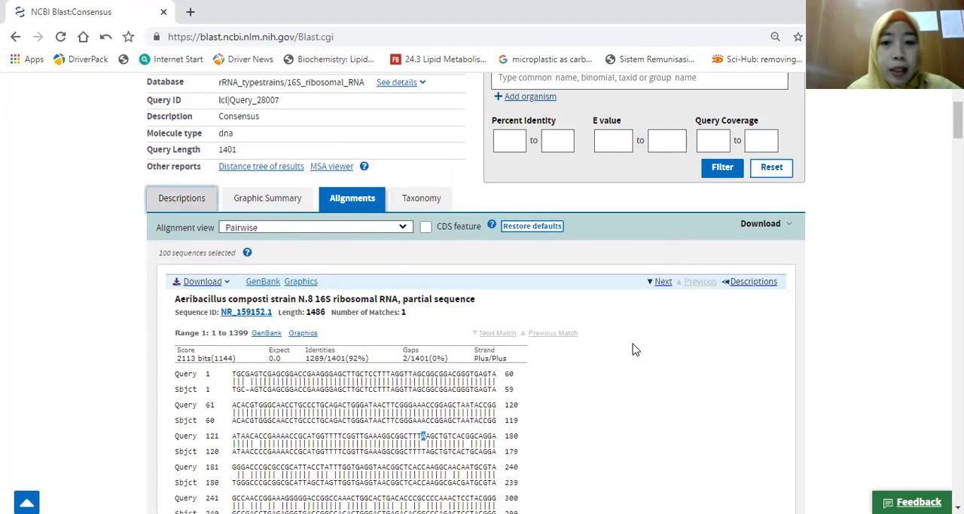
{"action": "scroll", "coordinate": [841, 258], "scroll_direction": "down", "scroll_amount": 1}
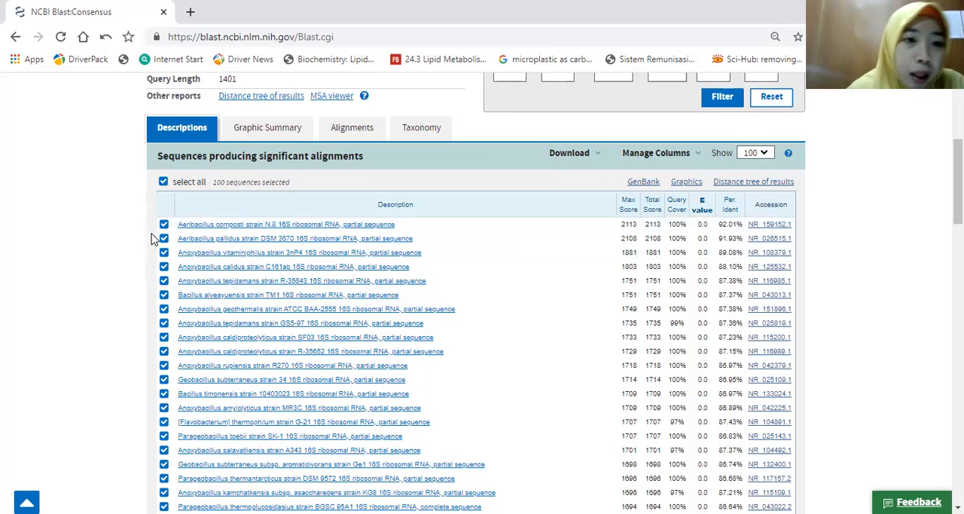
{"action": "left_click_drag", "start_coordinate": [178, 224], "coordinate": [246, 225]}
{"action": "key", "text": "ctrl+c"}
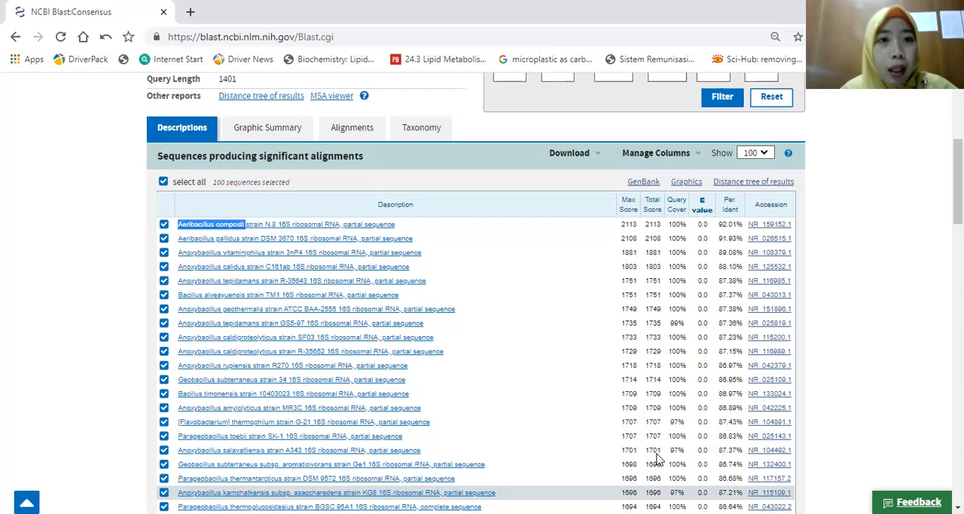
Step: Search Google in a new browser tab for Aeribacillus composti and highlight "a thermophilic bacillus" in the PubMed result
{"action": "key", "text": "ctrl+t"}
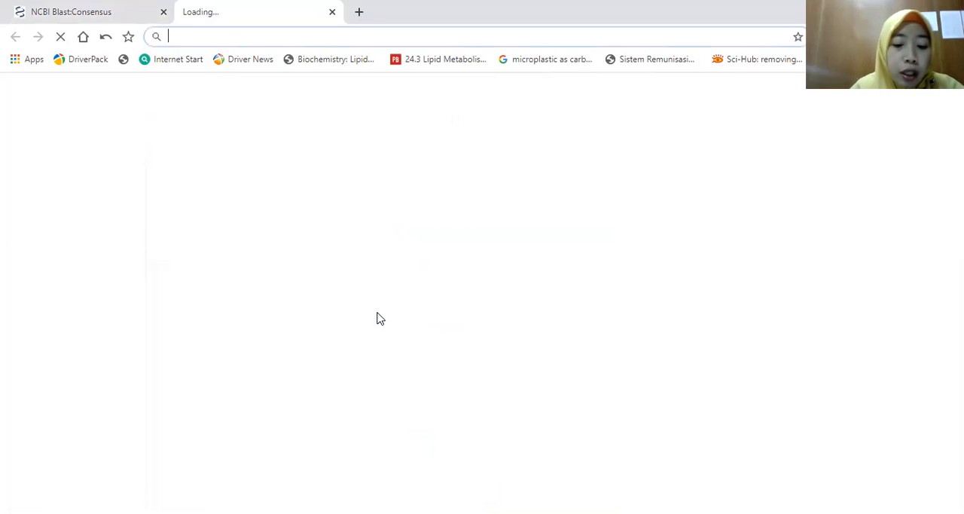
{"action": "type", "text": "google.com"}
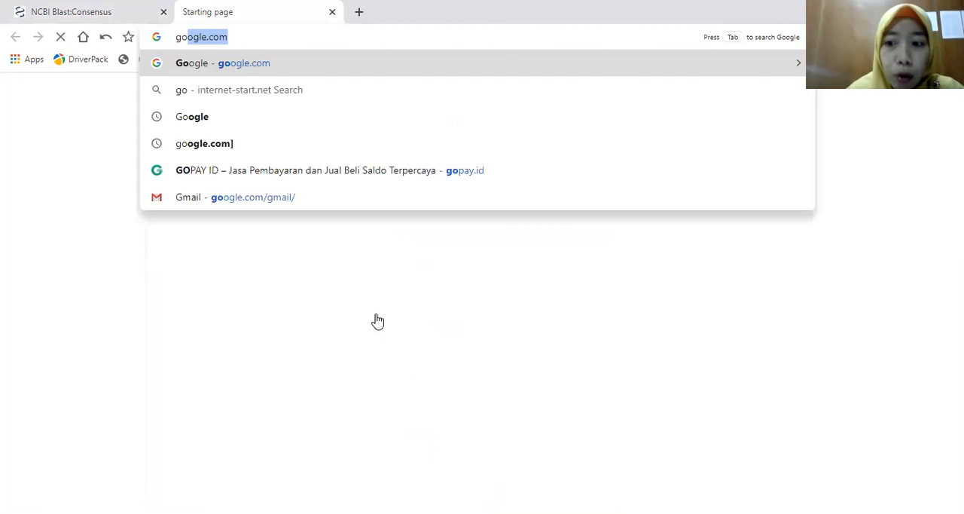
{"action": "key", "text": "Return"}
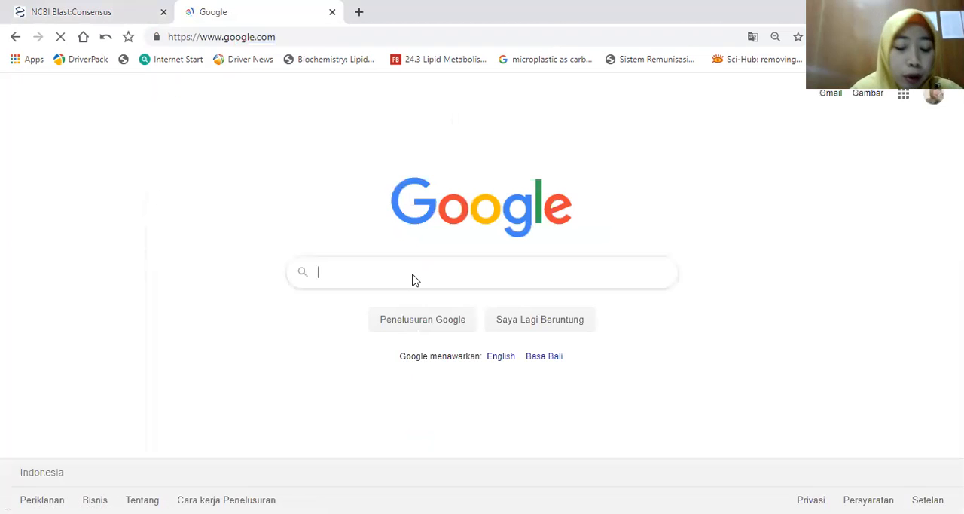
{"action": "key", "text": "ctrl+v"}
{"action": "key", "text": "Return"}
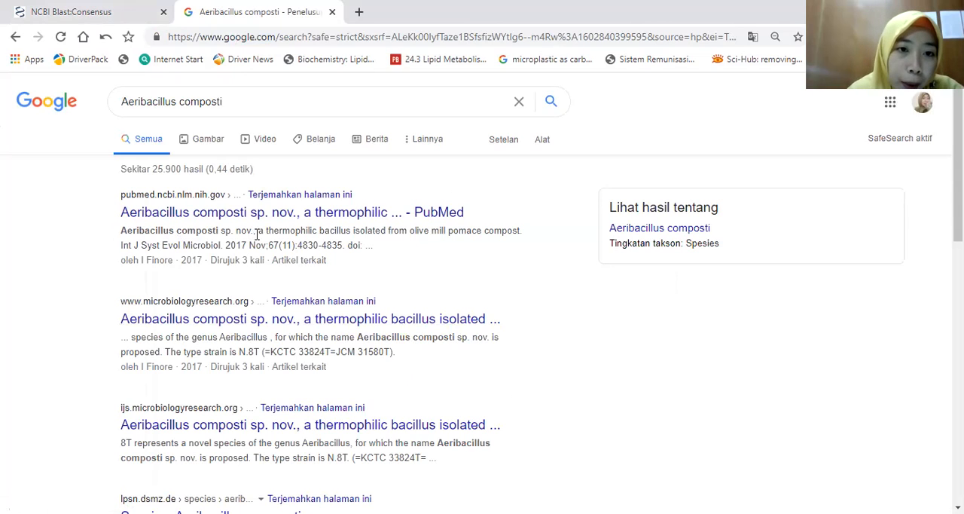
{"action": "left_click_drag", "start_coordinate": [258, 232], "coordinate": [353, 233]}
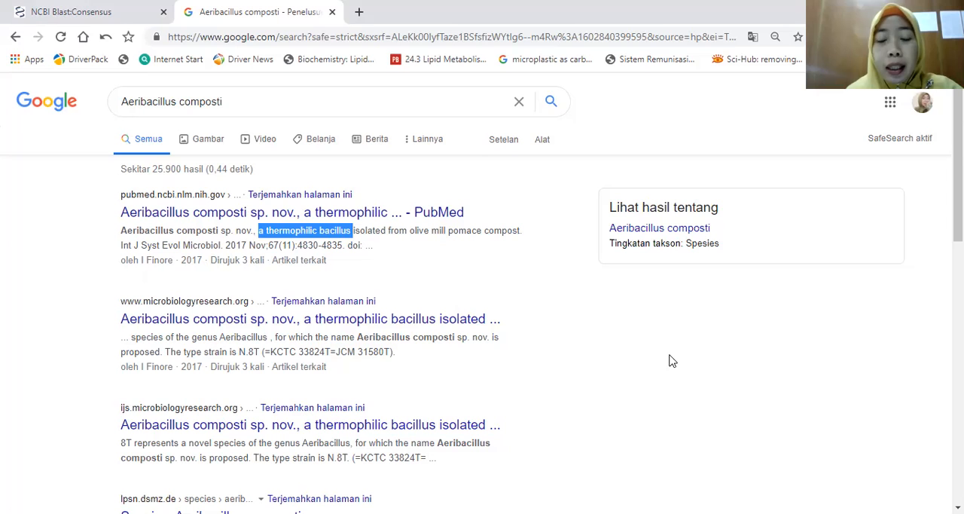
Step: Return to the BLAST results and review the taxonomy lineage report of the matching organisms
{"action": "left_click", "coordinate": [55, 14]}
{"action": "left_click", "coordinate": [425, 132]}
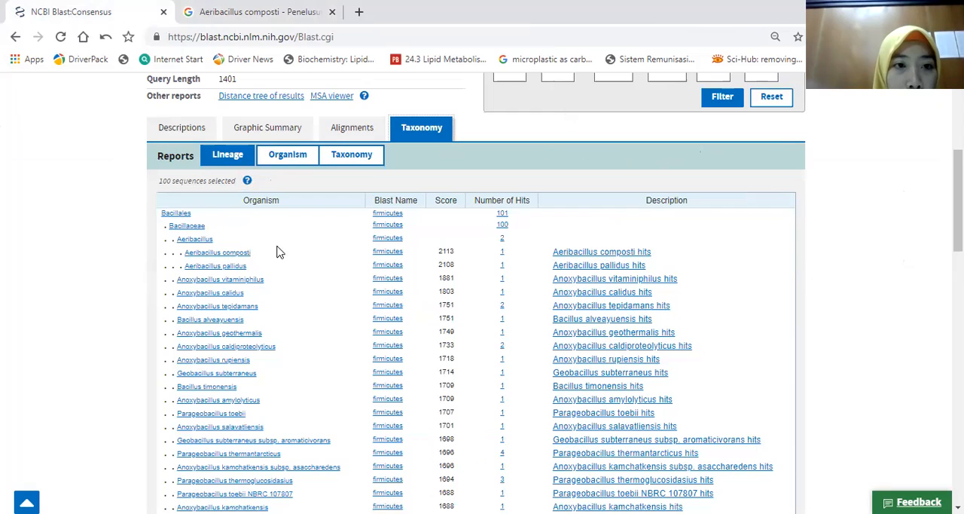
{"action": "scroll", "coordinate": [275, 252], "scroll_direction": "down", "scroll_amount": 2}
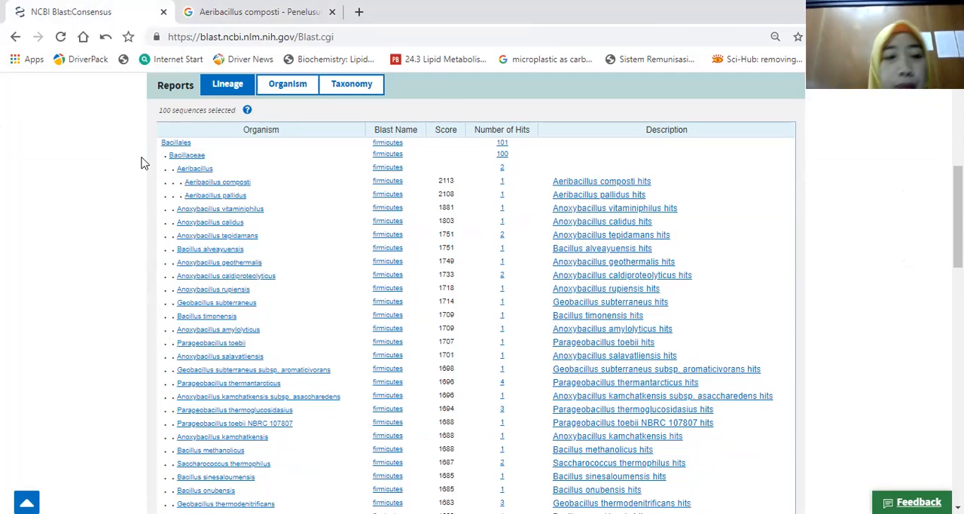
{"action": "scroll", "coordinate": [232, 110], "scroll_direction": "up", "scroll_amount": 2}
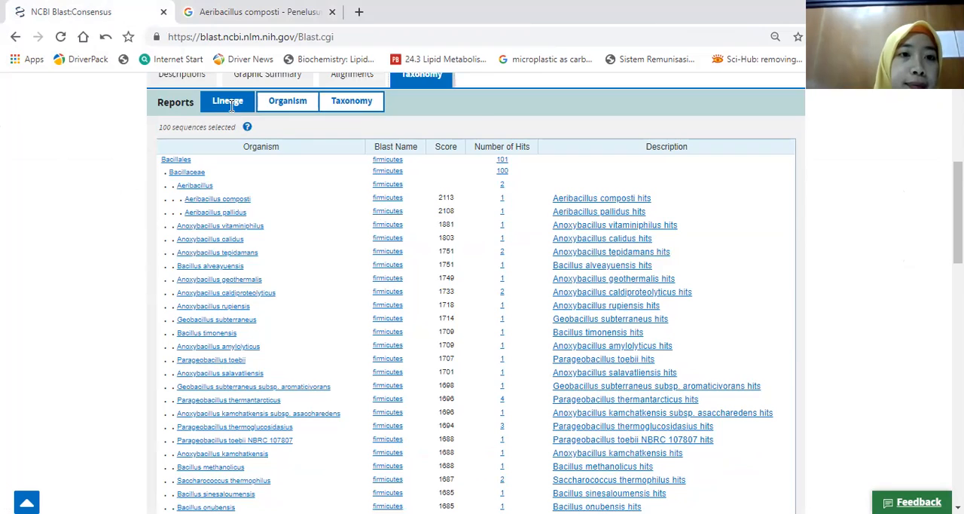